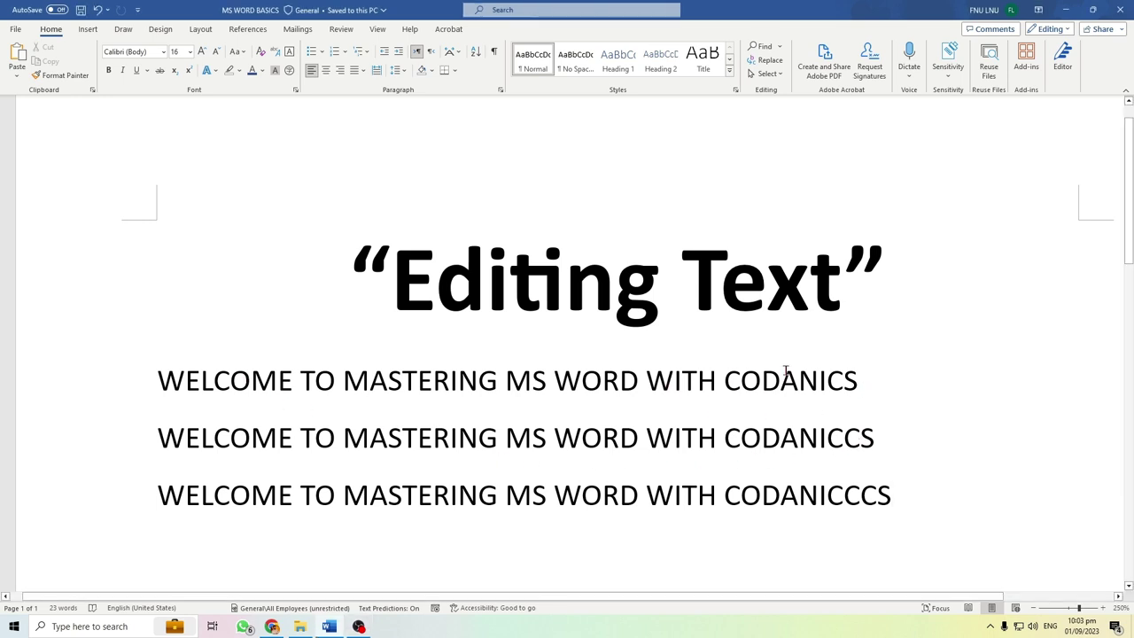
Step: Select CODANICS on the first line, delete it, undo the deletion, then cut it with Ctrl+X
{"action": "left_click_drag", "start_coordinate": [872, 376], "coordinate": [723, 387]}
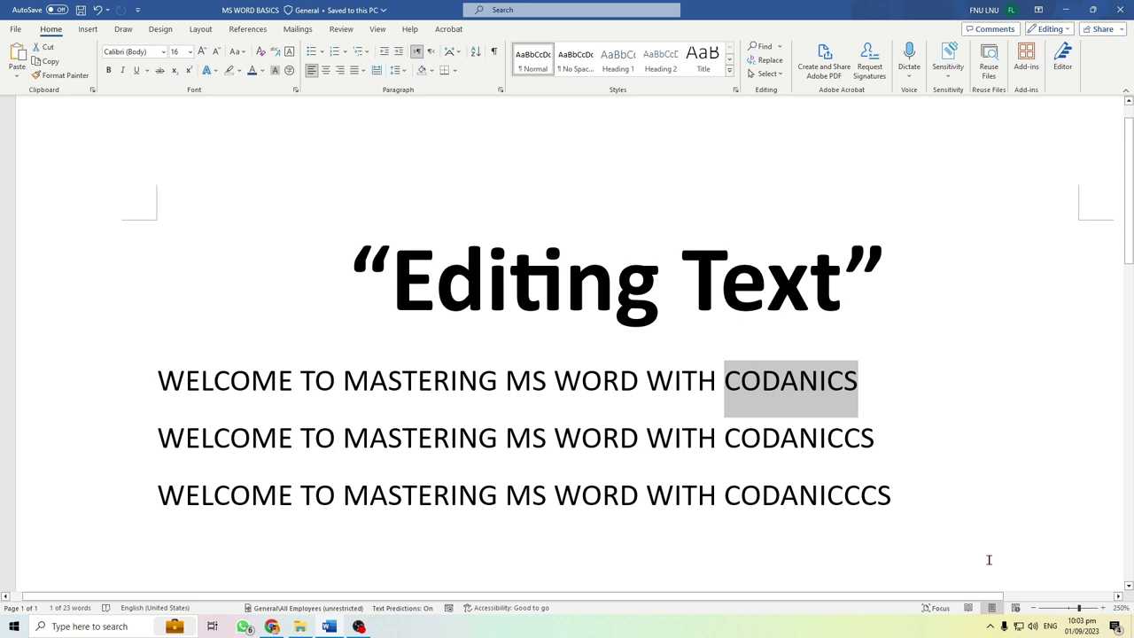
{"action": "key", "text": "Delete"}
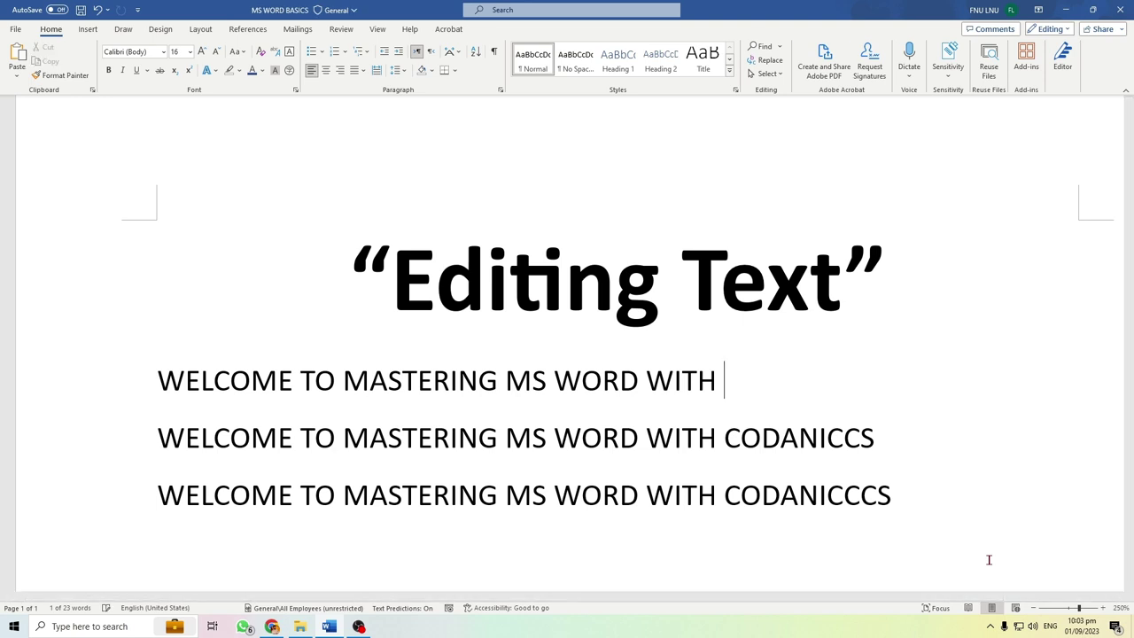
{"action": "key", "text": "ctrl+z"}
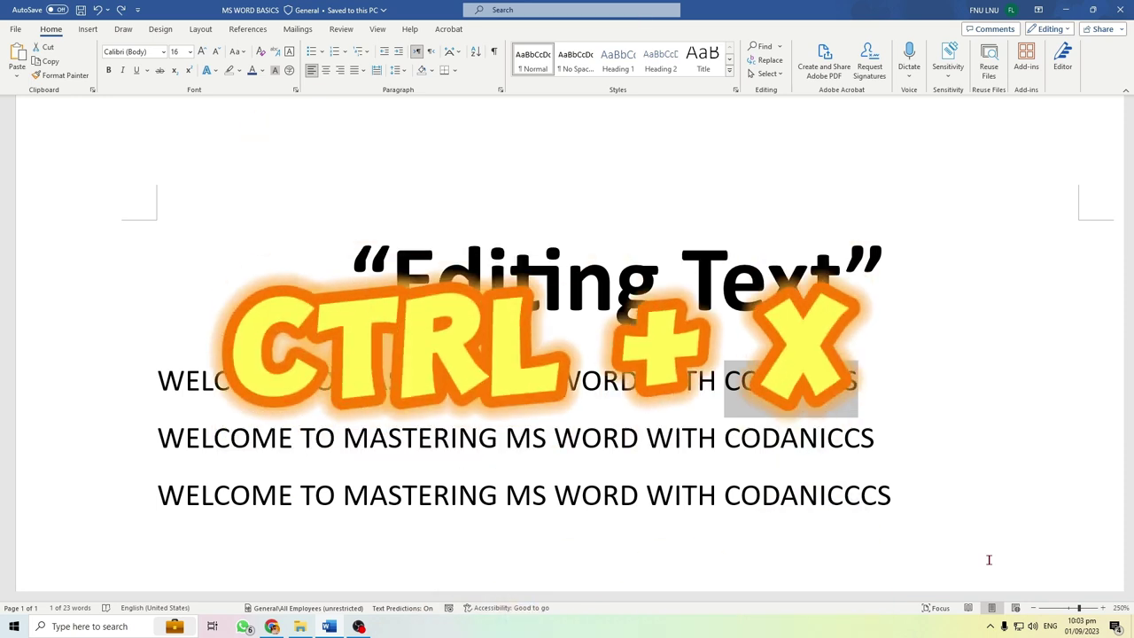
{"action": "key", "text": "ctrl+x"}
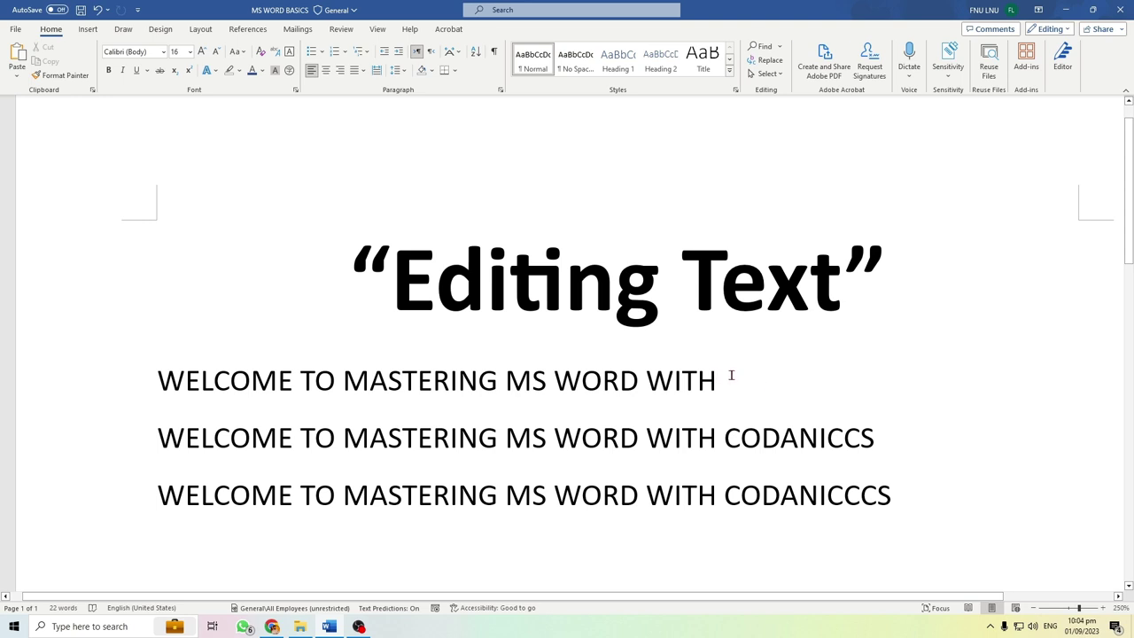
Step: Paste CODANICS back after WITH on the first line using Keep Source Formatting
{"action": "right_click", "coordinate": [733, 378]}
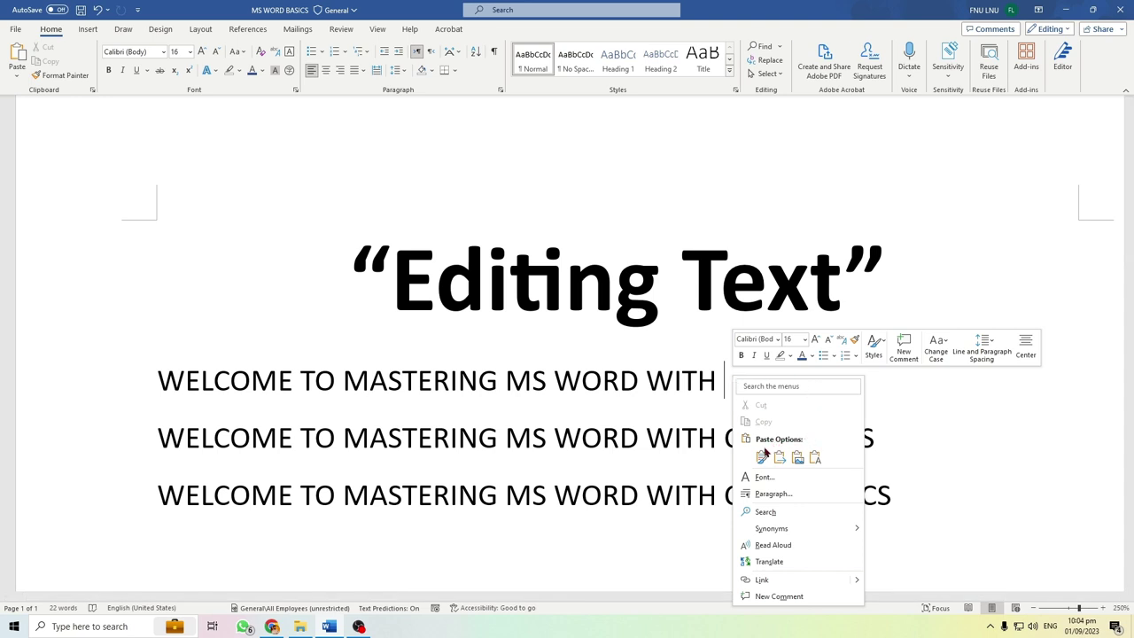
{"action": "left_click", "coordinate": [764, 455]}
{"action": "left_click", "coordinate": [789, 462]}
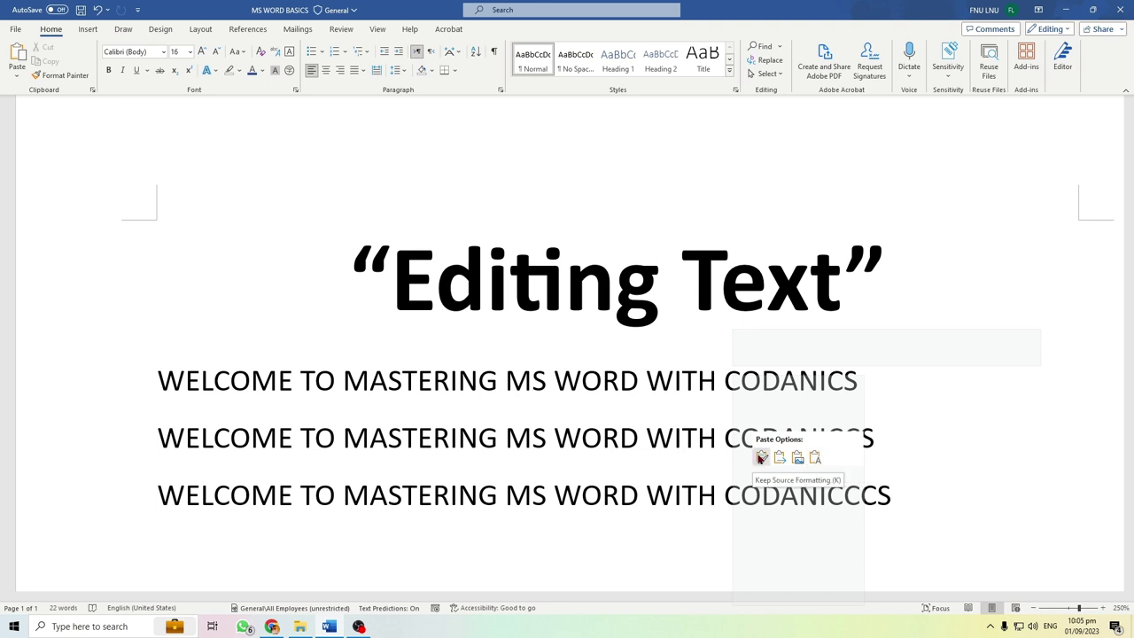
{"action": "left_click", "coordinate": [761, 457]}
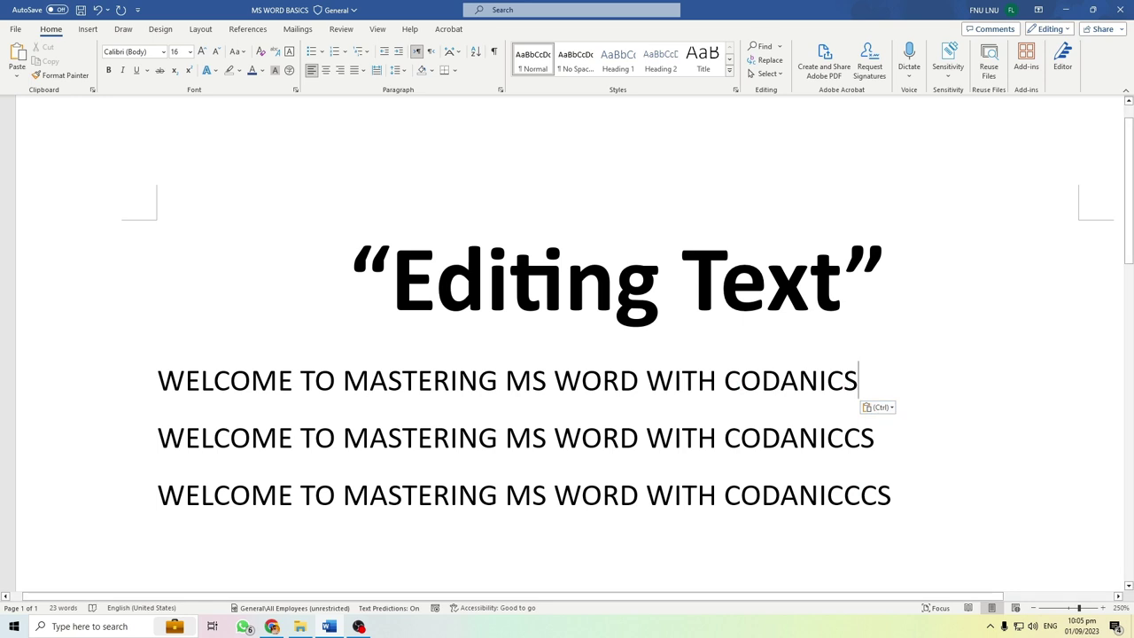
{"action": "left_click_drag", "start_coordinate": [839, 379], "coordinate": [722, 379]}
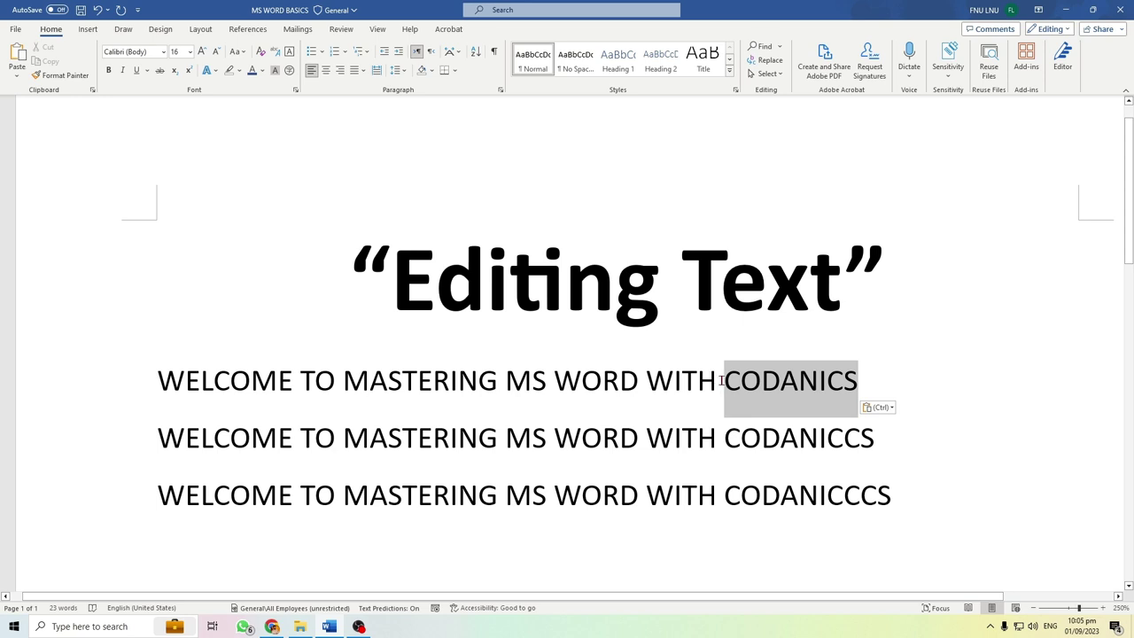
{"action": "key", "text": "Delete"}
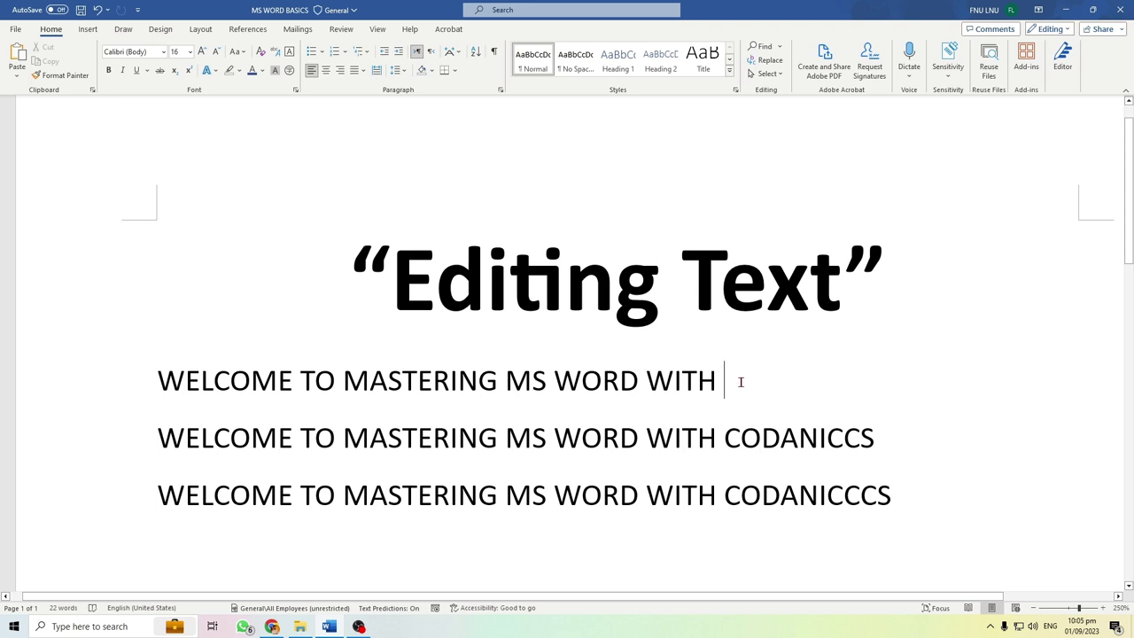
{"action": "key", "text": "ctrl+v"}
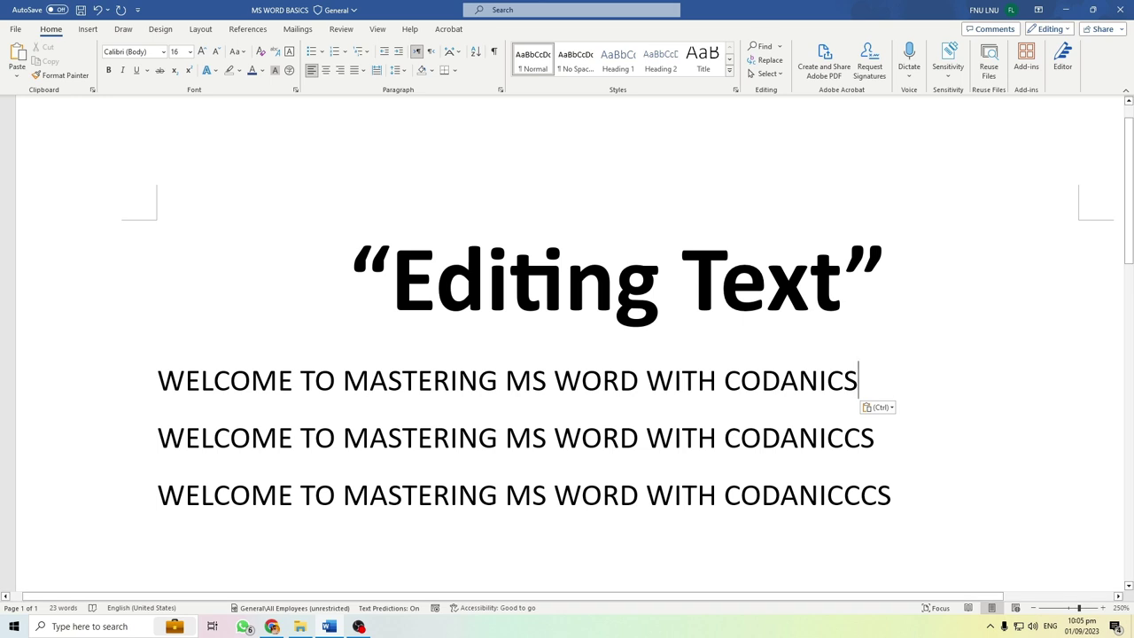
{"action": "left_click_drag", "start_coordinate": [864, 379], "coordinate": [164, 380]}
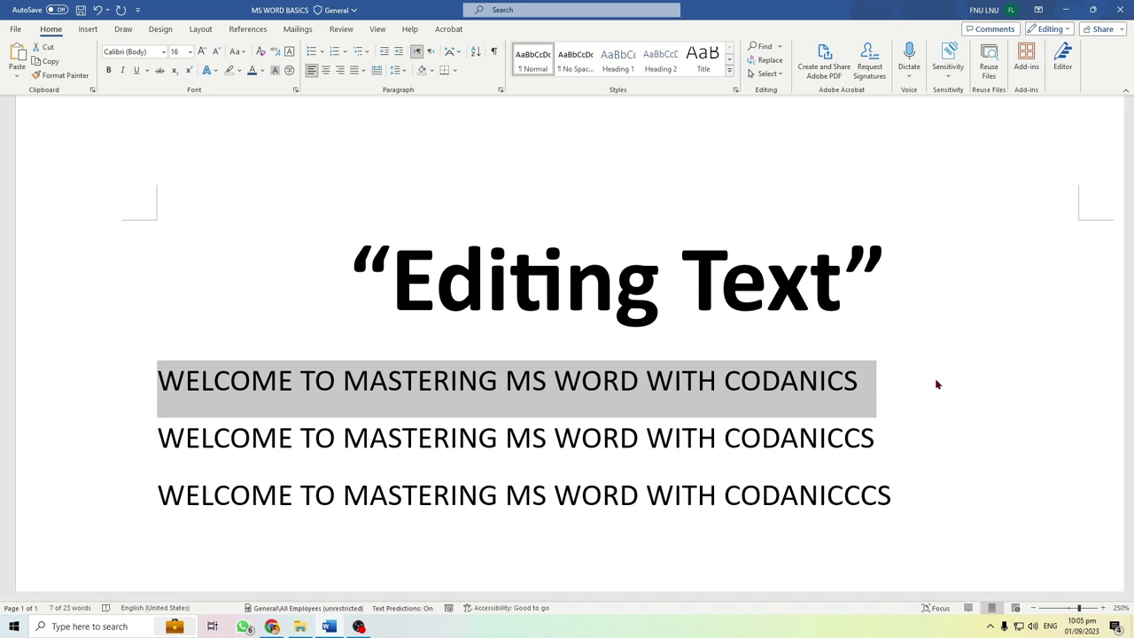
Step: Copy the first WELCOME line and place the cursor on the empty line below line 3
{"action": "right_click", "coordinate": [787, 381]}
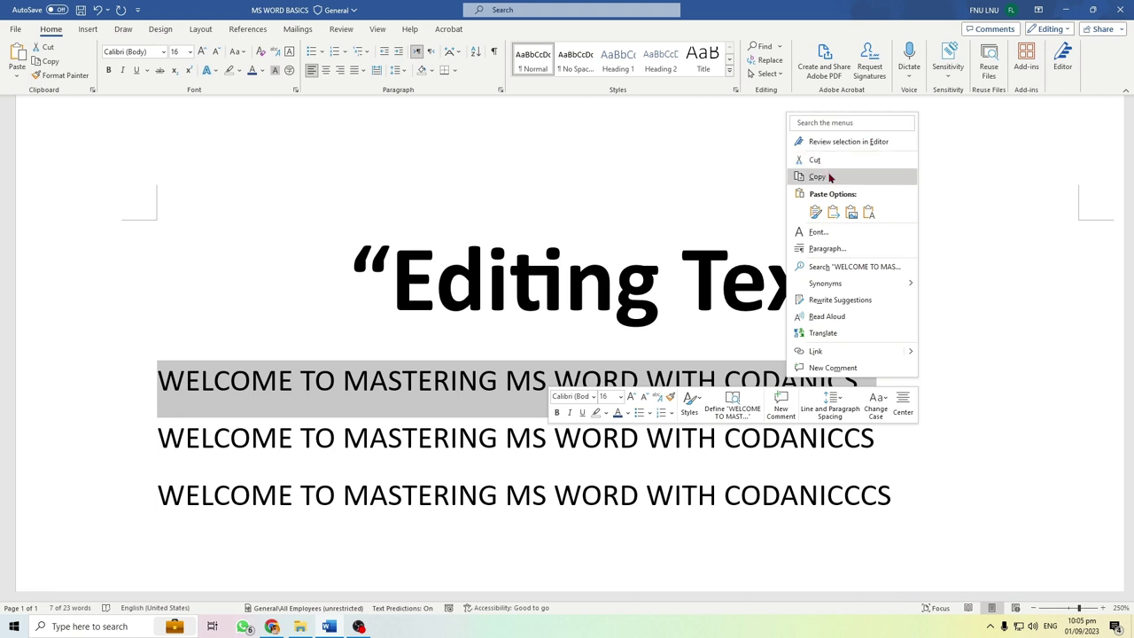
{"action": "left_click", "coordinate": [816, 177]}
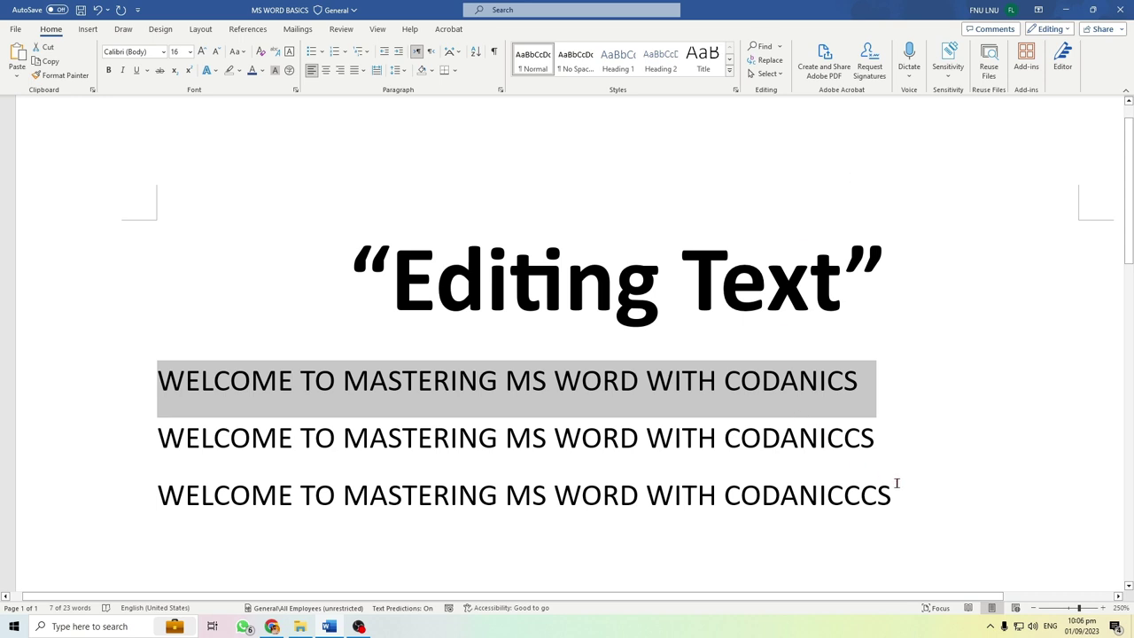
{"action": "left_click", "coordinate": [187, 542]}
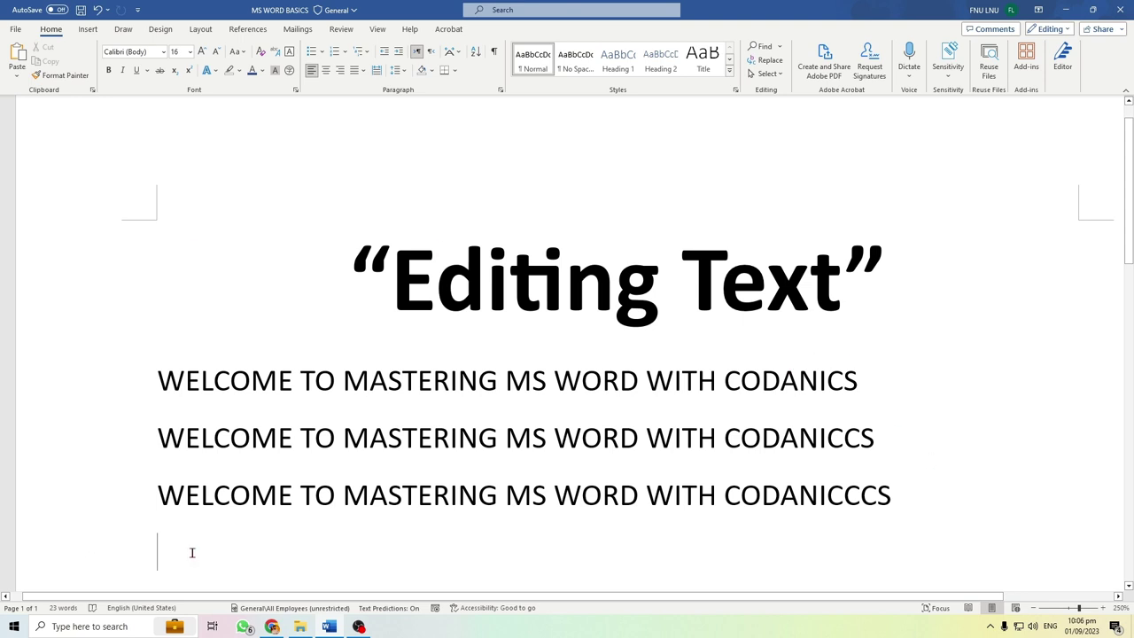
Step: Paste the copied WELCOME line as a fourth line with Keep Source Formatting
{"action": "key", "text": "ctrl+v"}
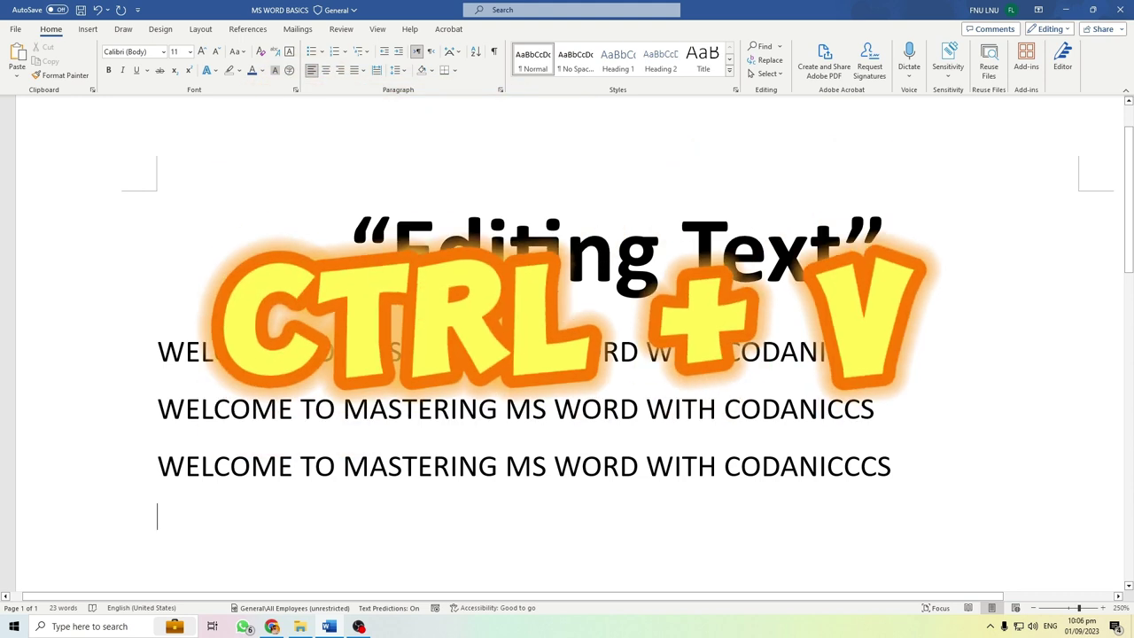
{"action": "key", "text": "ctrl+v"}
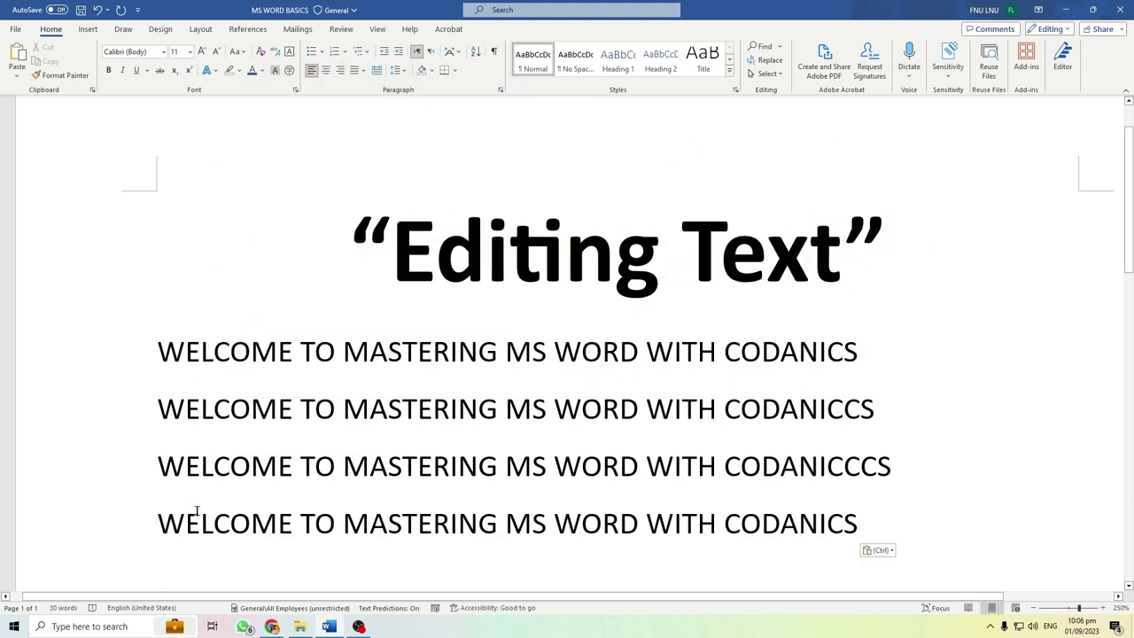
{"action": "key", "text": "ctrl+z"}
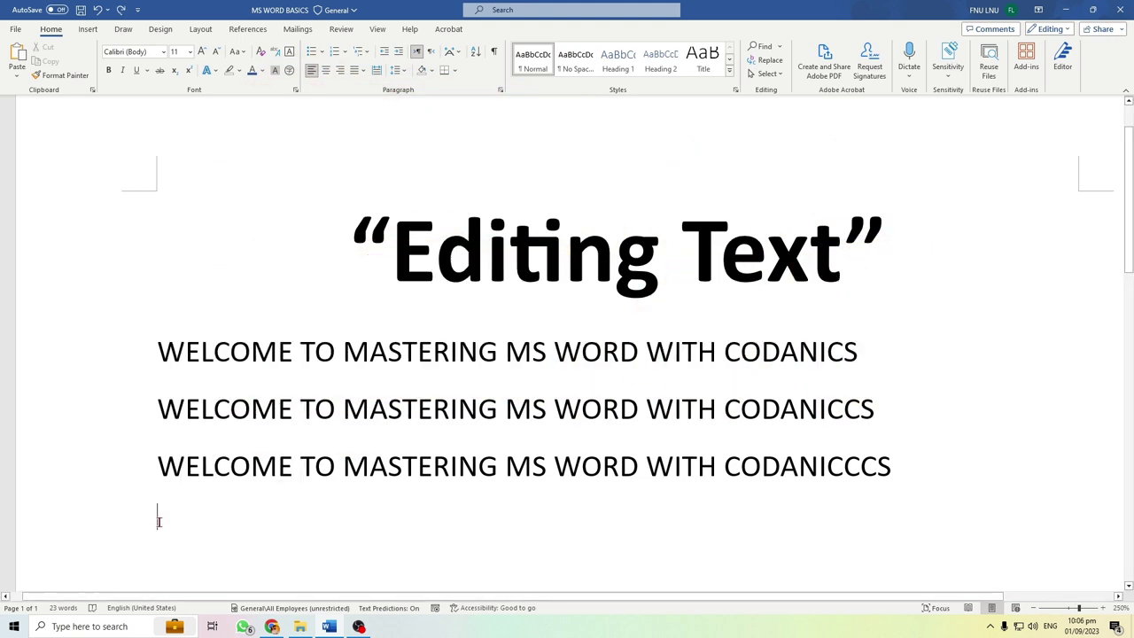
{"action": "right_click", "coordinate": [159, 521]}
{"action": "left_click", "coordinate": [189, 374]}
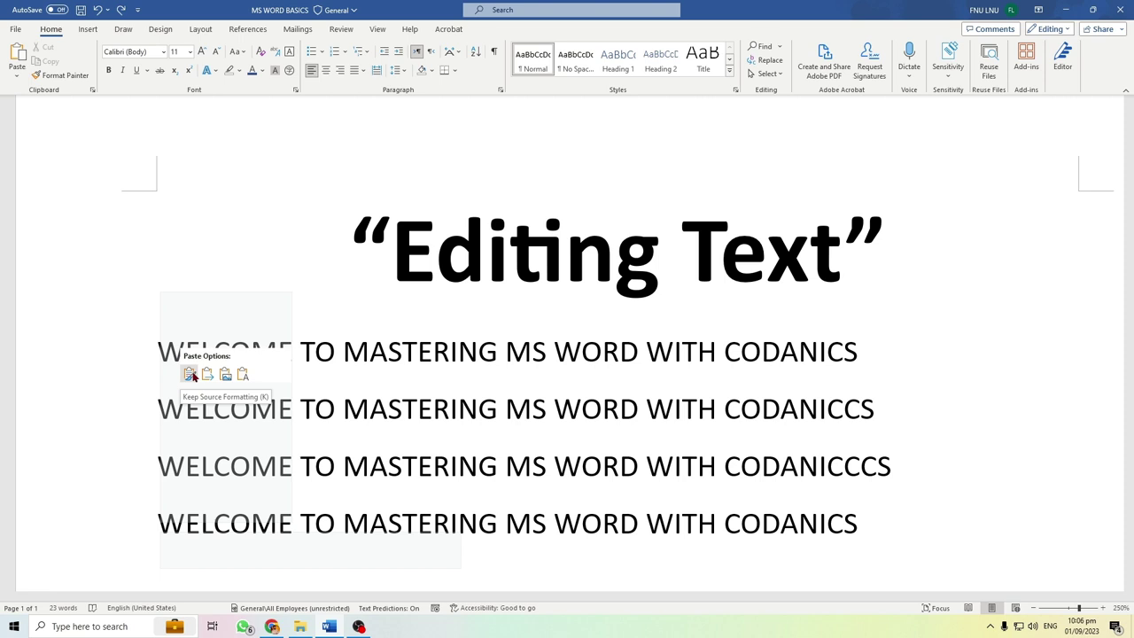
{"action": "left_click", "coordinate": [190, 374]}
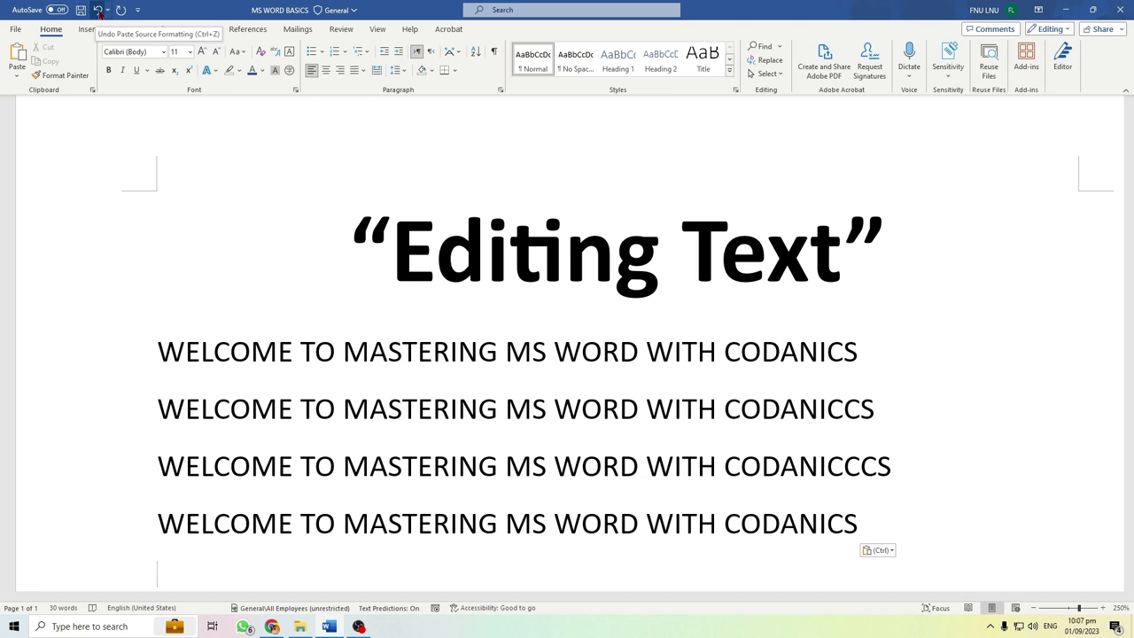
{"action": "left_click", "coordinate": [98, 10]}
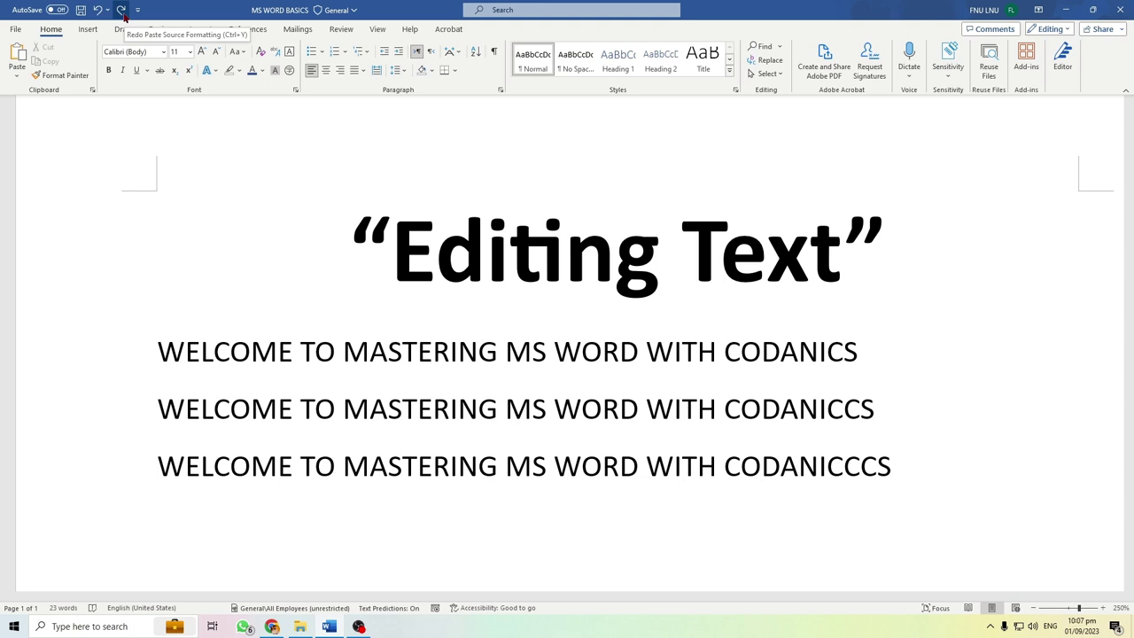
{"action": "left_click", "coordinate": [125, 16]}
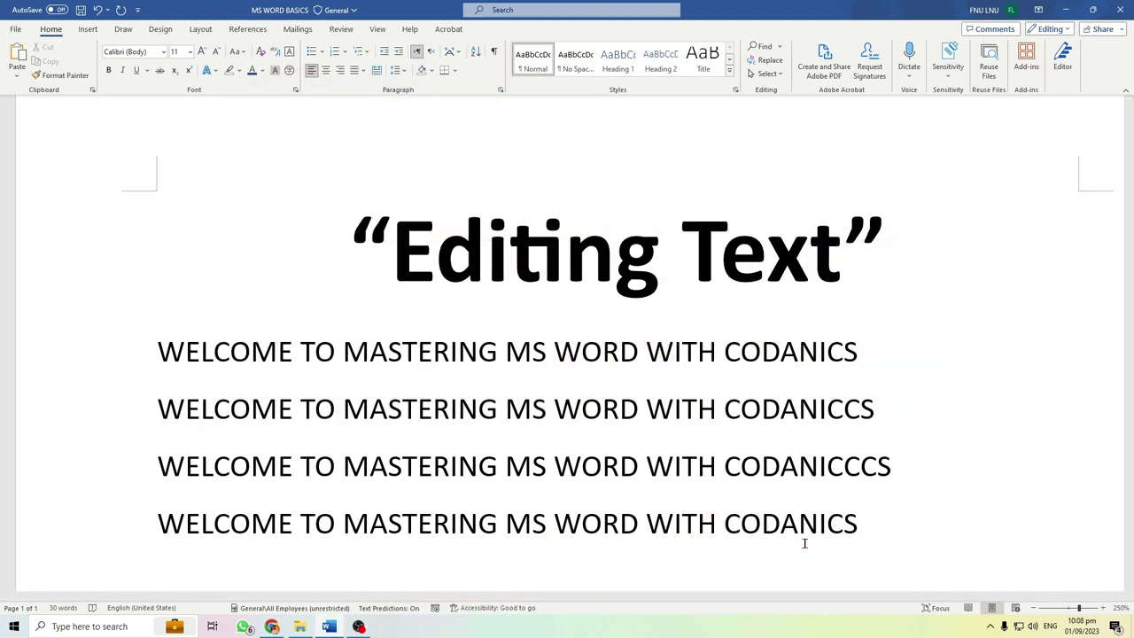
{"action": "key", "text": "ctrl+z"}
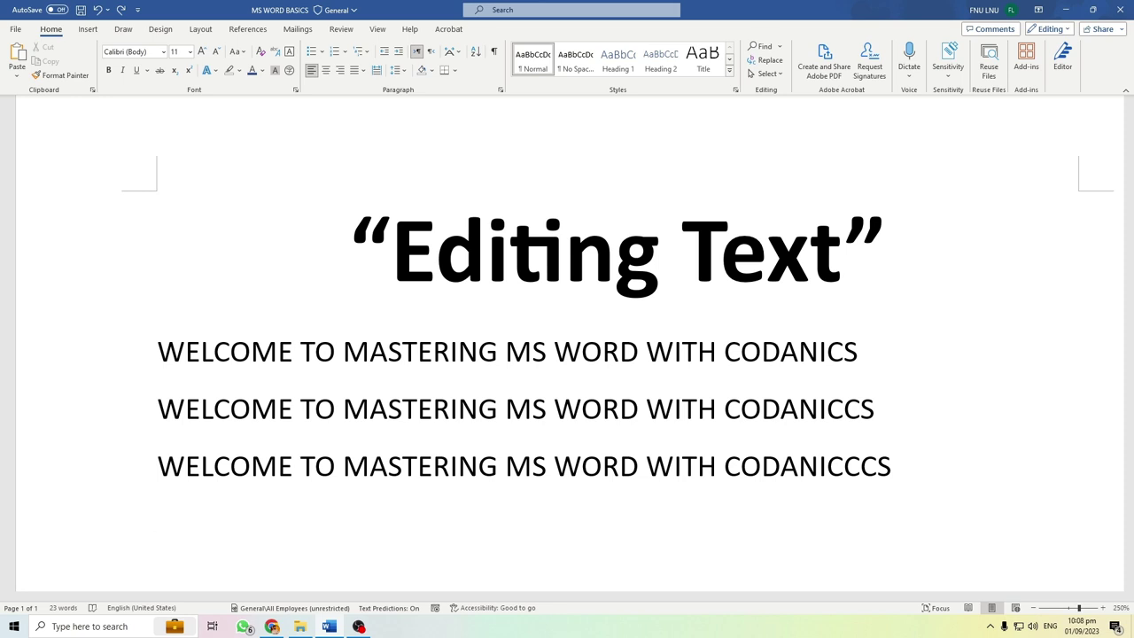
{"action": "key", "text": "ctrl+y"}
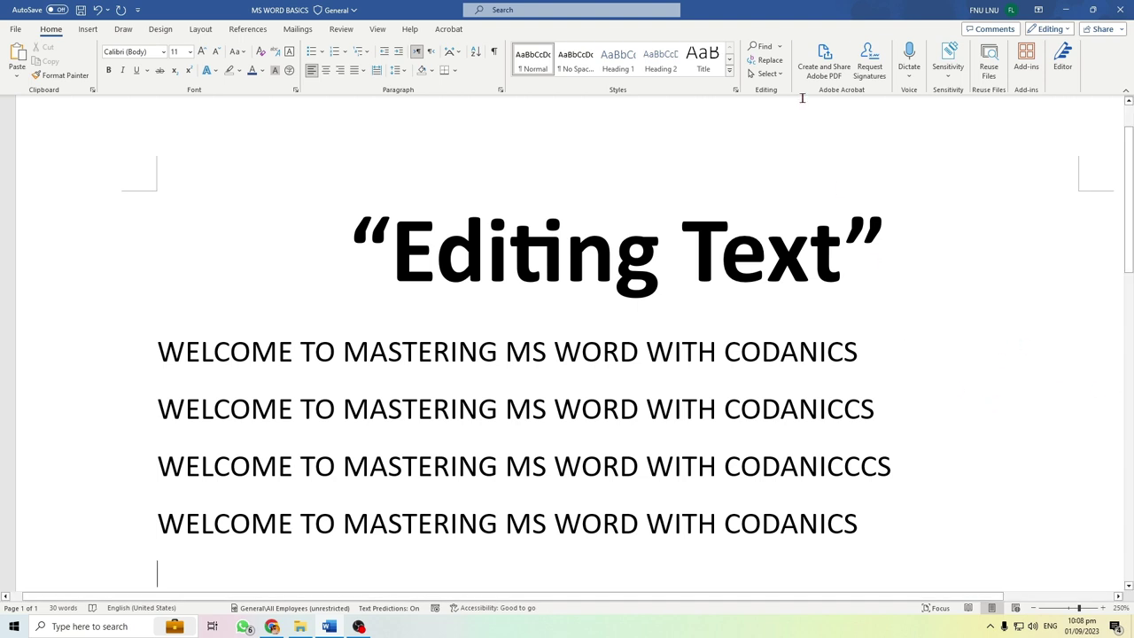
Step: Search the Navigation pane for 'codanicccs', check the highlighted match, then close the pane
{"action": "left_click", "coordinate": [762, 46]}
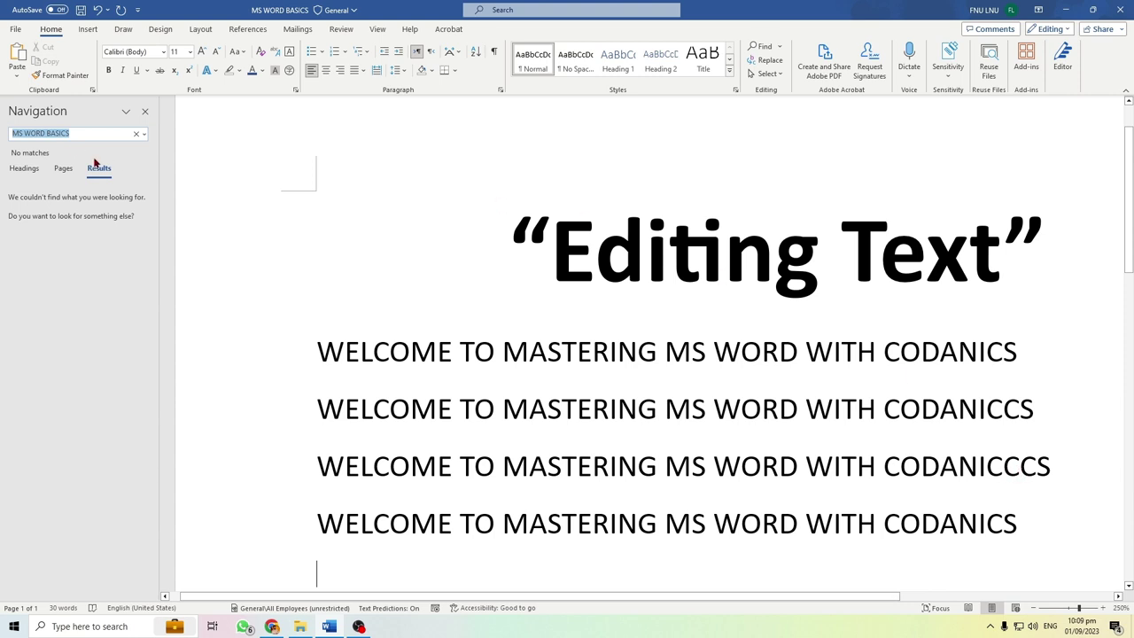
{"action": "type", "text": "coda"}
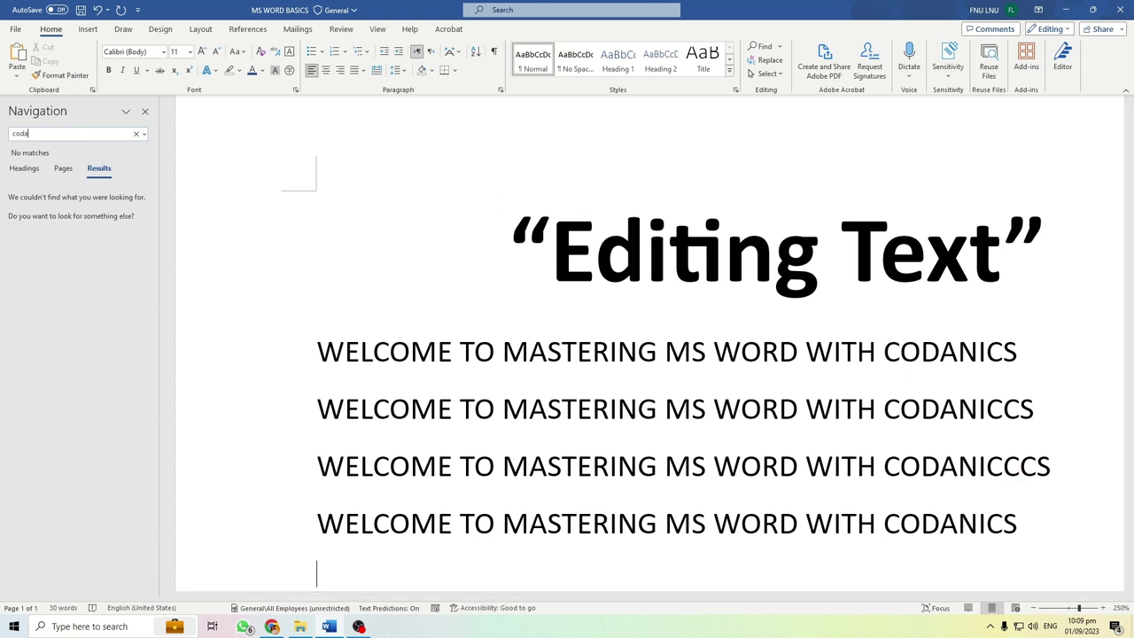
{"action": "type", "text": "niccs"}
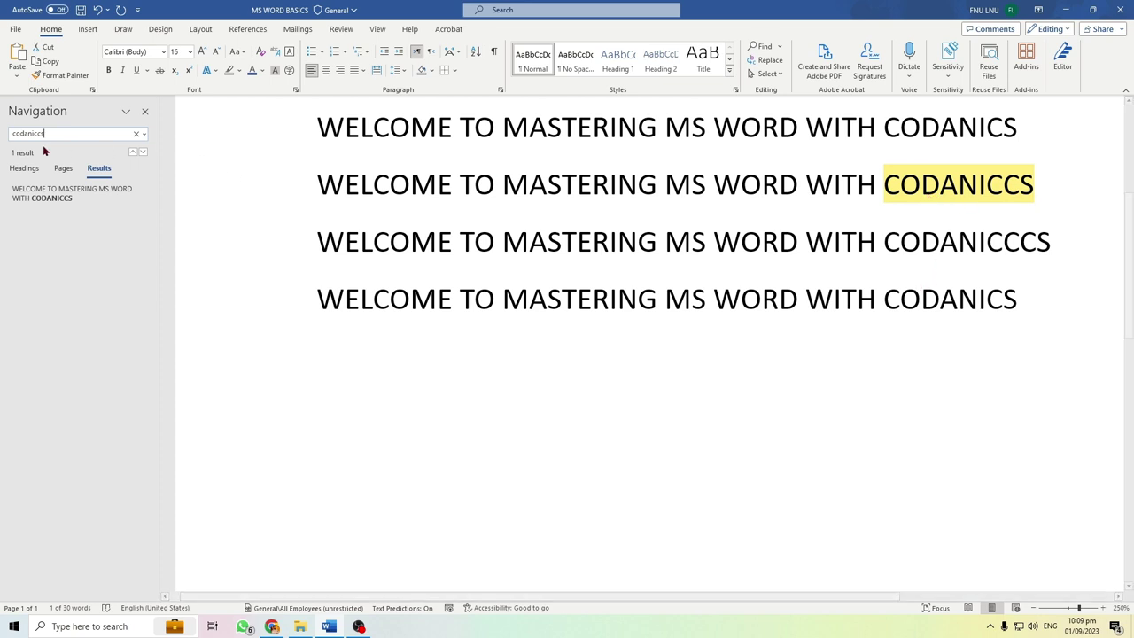
{"action": "left_click", "coordinate": [37, 133]}
{"action": "type", "text": "c"}
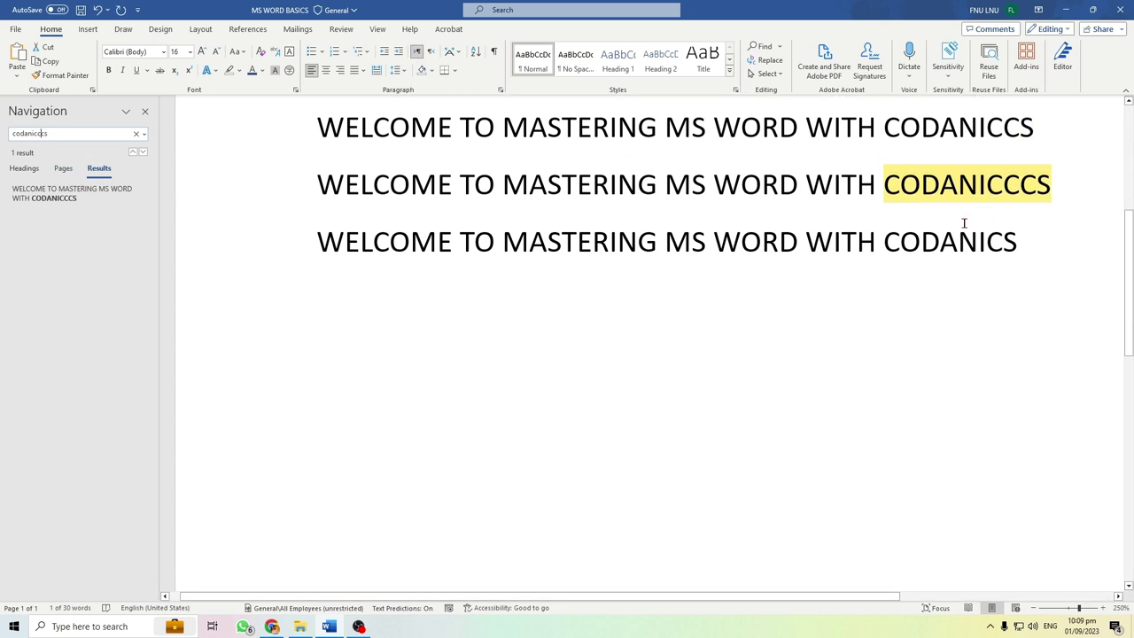
{"action": "scroll", "coordinate": [967, 225], "scroll_direction": "up", "scroll_amount": 2}
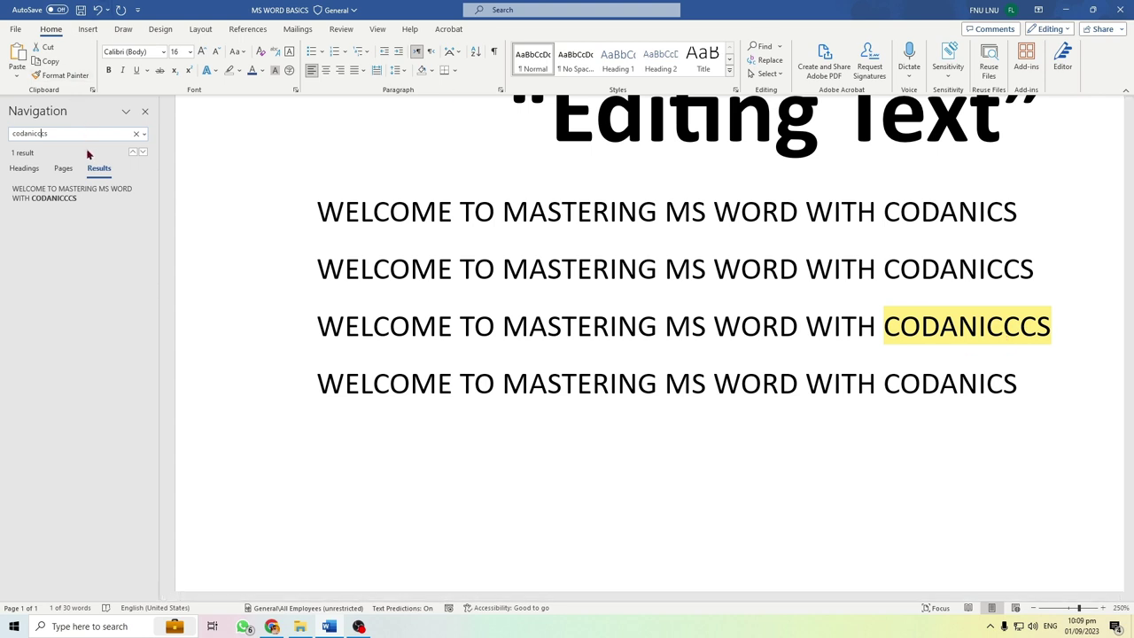
{"action": "left_click", "coordinate": [145, 110]}
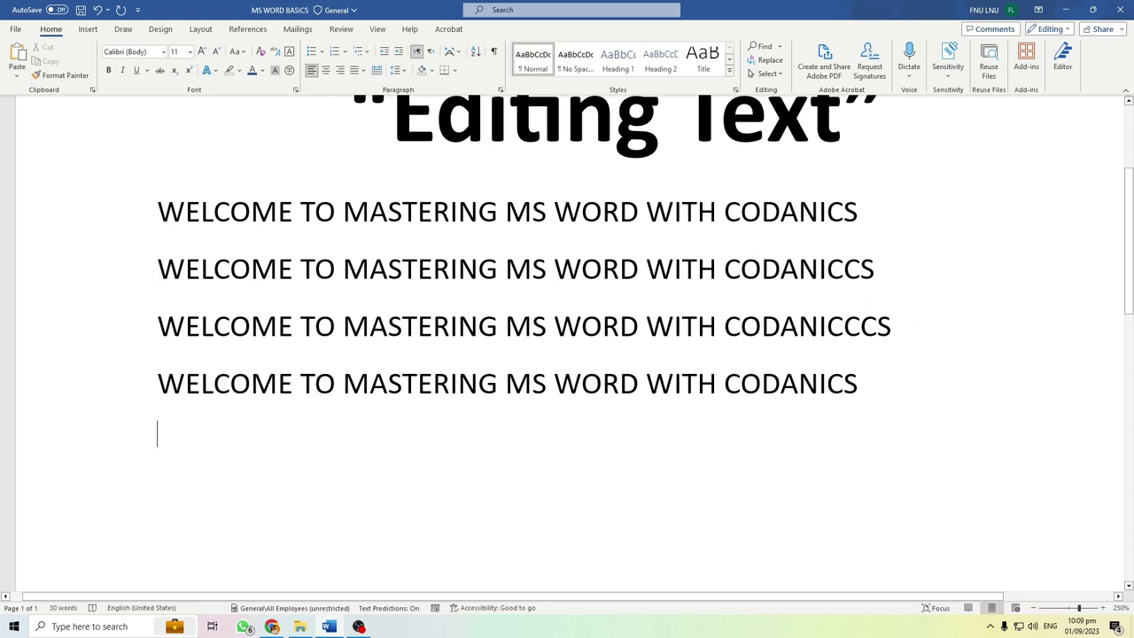
{"action": "key", "text": "ctrl+f"}
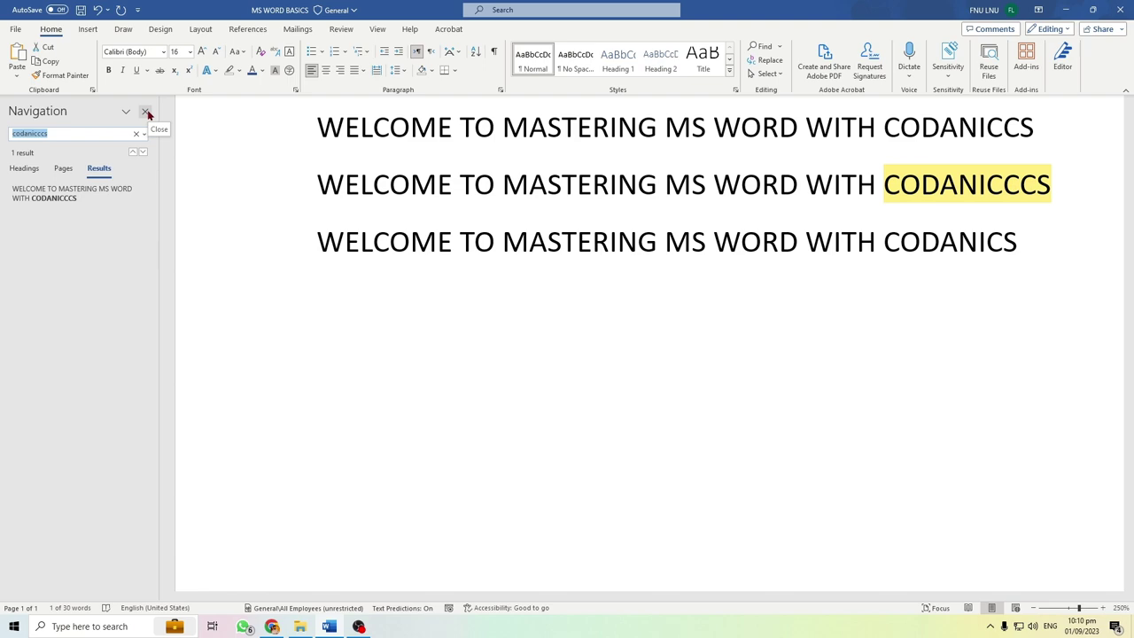
{"action": "left_click", "coordinate": [146, 112]}
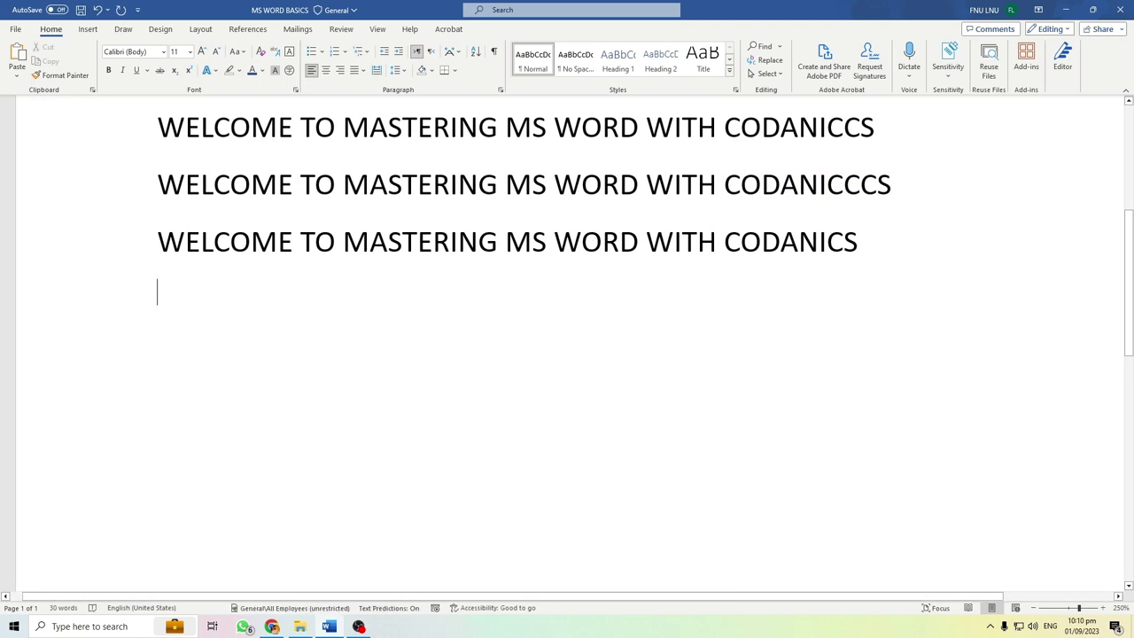
Step: Open Find and Replace on its Replace tab and move the dialog higher
{"action": "scroll", "coordinate": [315, 319], "scroll_direction": "up", "scroll_amount": 4}
{"action": "scroll", "coordinate": [314, 319], "scroll_direction": "down", "scroll_amount": 1}
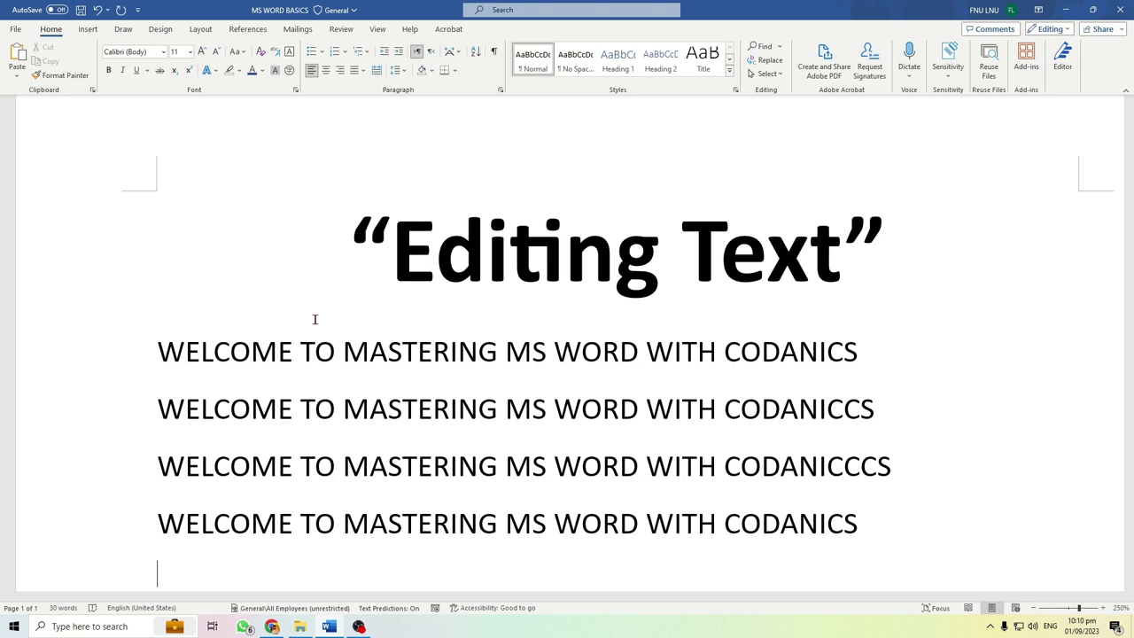
{"action": "left_click", "coordinate": [764, 63]}
{"action": "left_click_drag", "start_coordinate": [540, 232], "coordinate": [549, 139]}
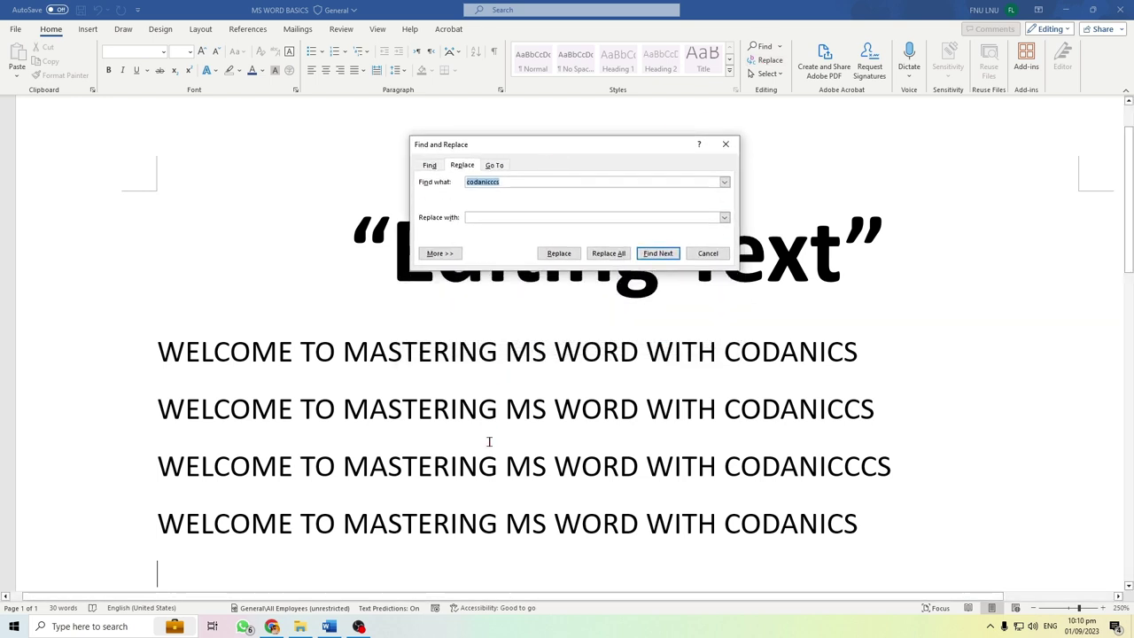
{"action": "left_click", "coordinate": [429, 165]}
{"action": "left_click", "coordinate": [467, 165]}
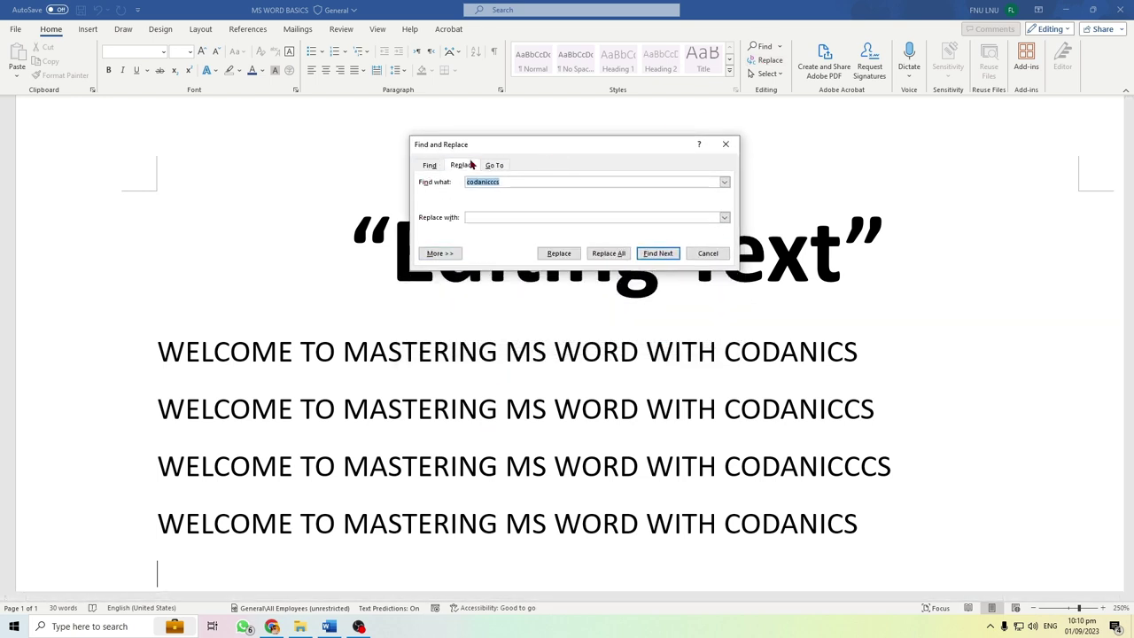
{"action": "left_click", "coordinate": [429, 166]}
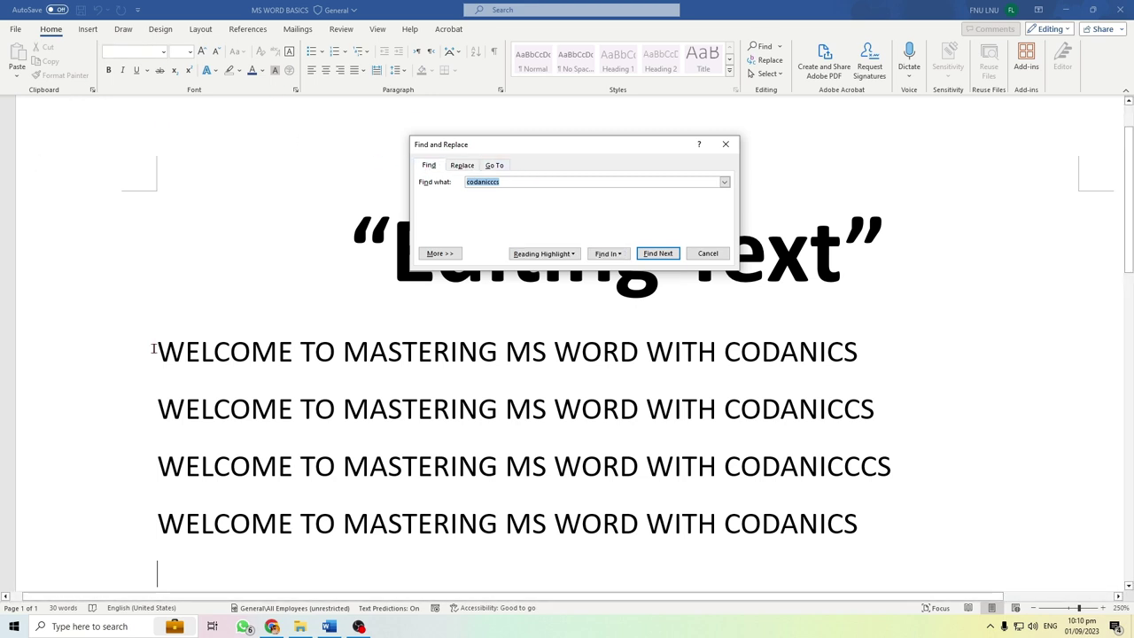
{"action": "left_click", "coordinate": [462, 166]}
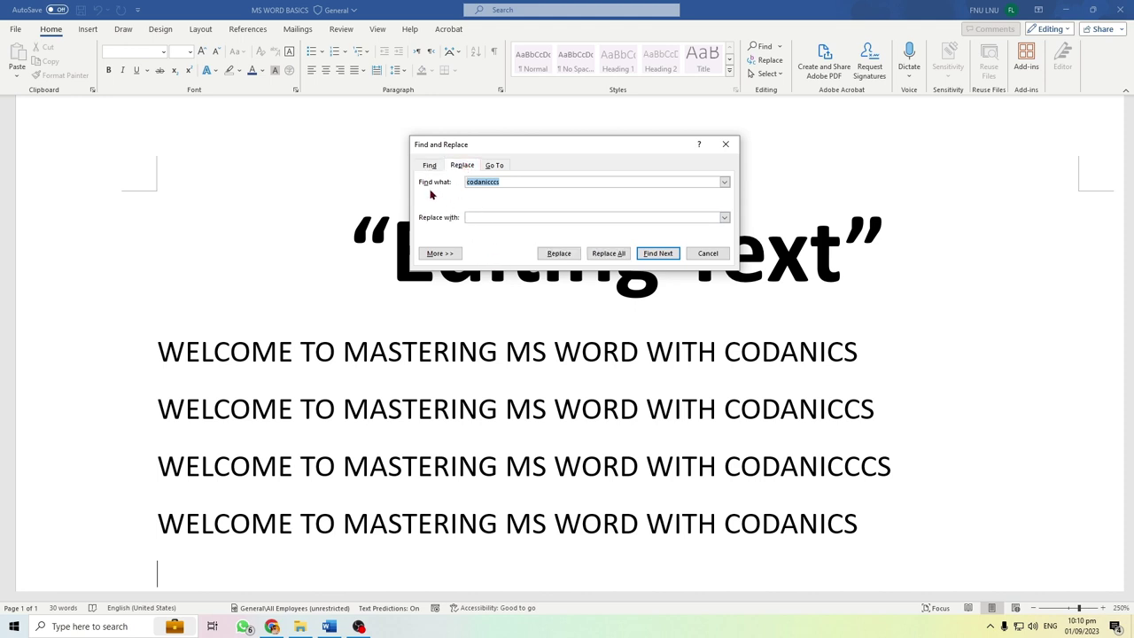
Step: Replace all 'codanicccs' with 'codanics', acknowledge the one replacement, and close the dialog
{"action": "left_click", "coordinate": [487, 214]}
{"action": "type", "text": "codanics"}
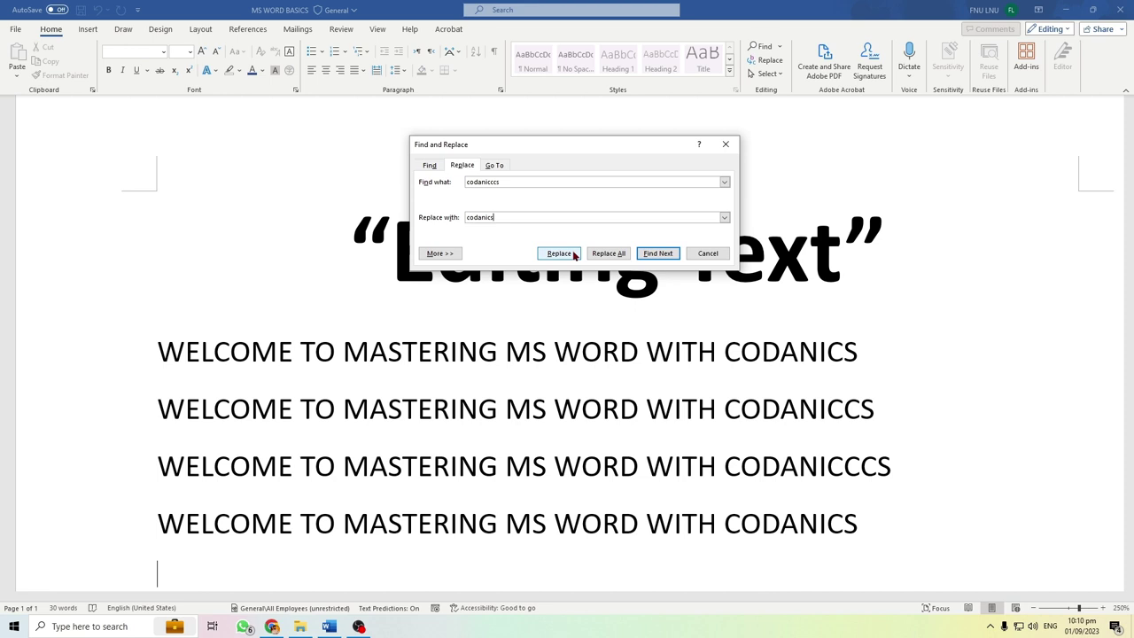
{"action": "left_click", "coordinate": [618, 254]}
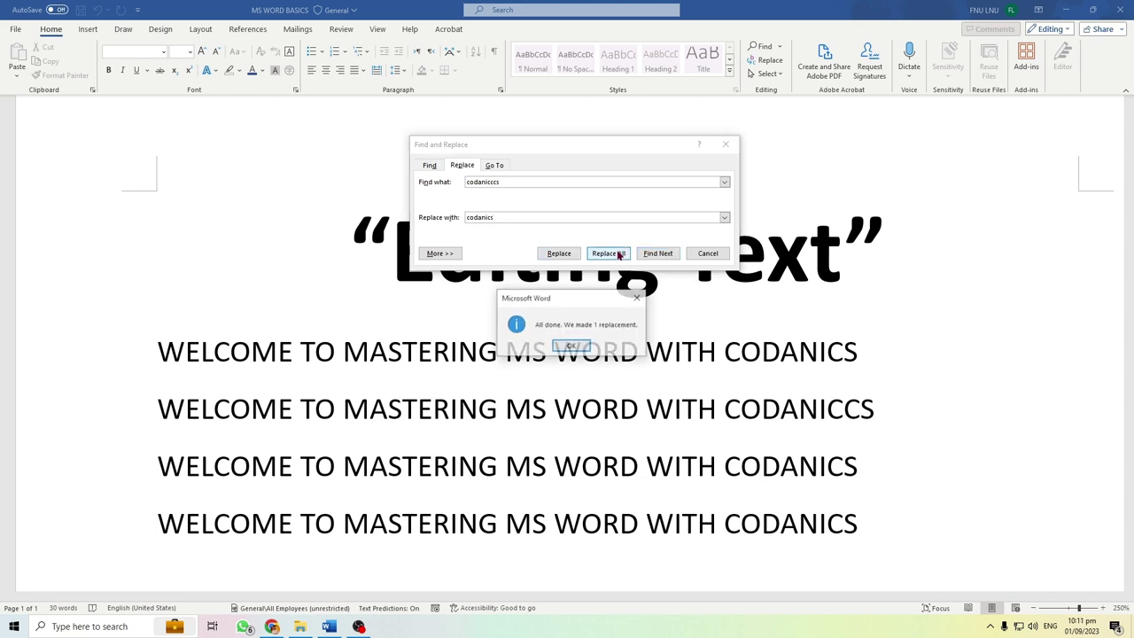
{"action": "left_click", "coordinate": [570, 344]}
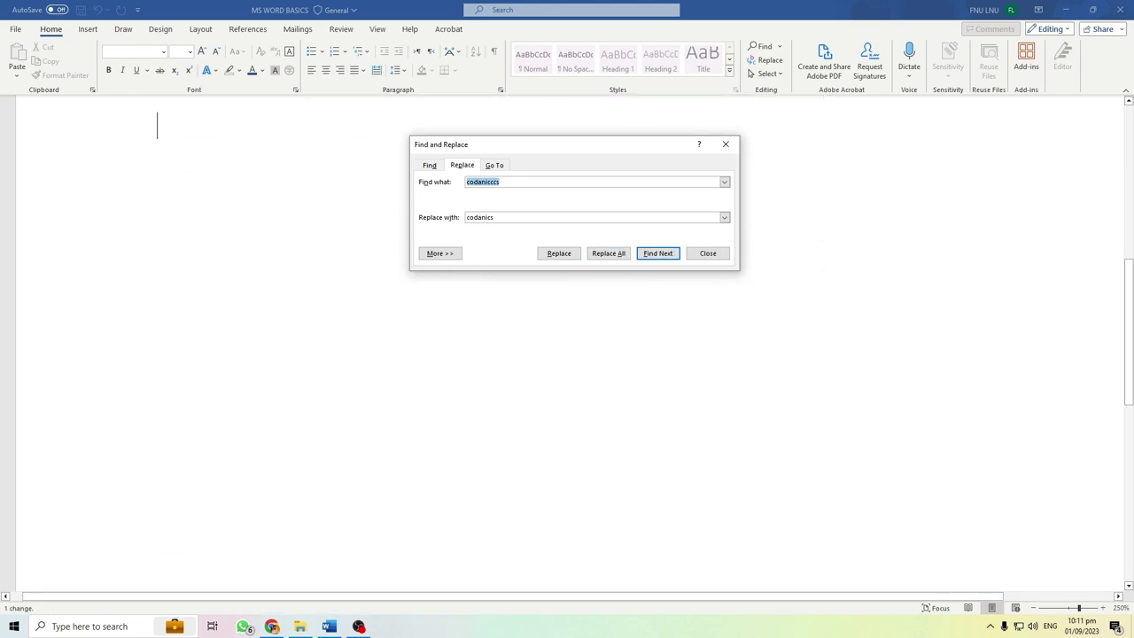
{"action": "left_click", "coordinate": [725, 145]}
{"action": "scroll", "coordinate": [848, 430], "scroll_direction": "up", "scroll_amount": 5}
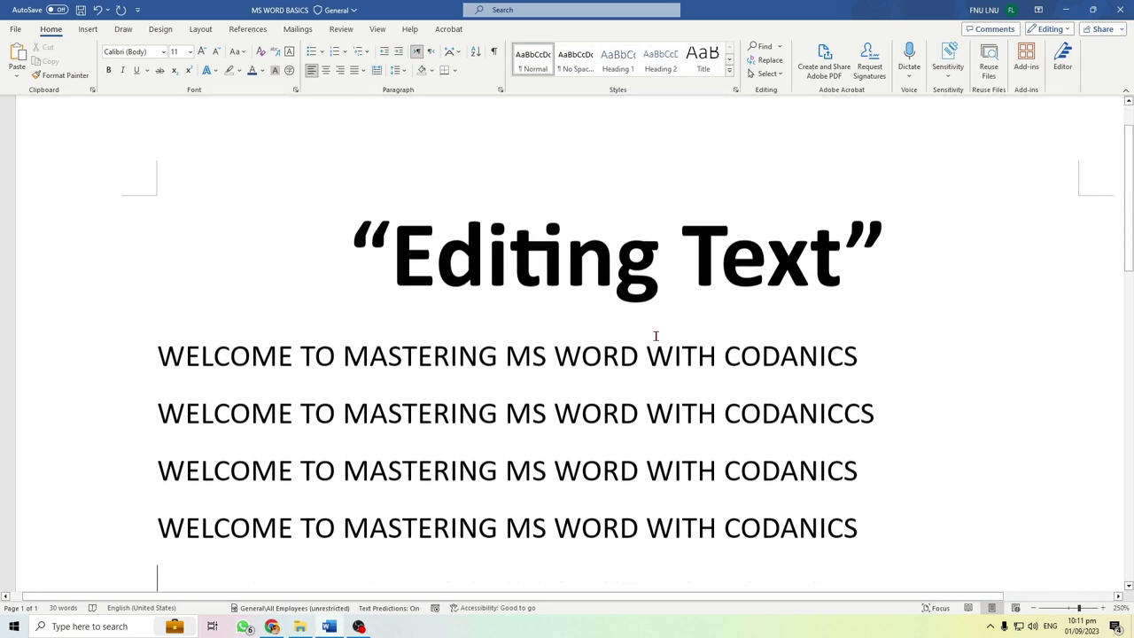
Step: Use Ctrl+H to replace all 'codaniccs' with 'codanics', confirm, and close the dialog
{"action": "left_click_drag", "start_coordinate": [858, 442], "coordinate": [726, 437]}
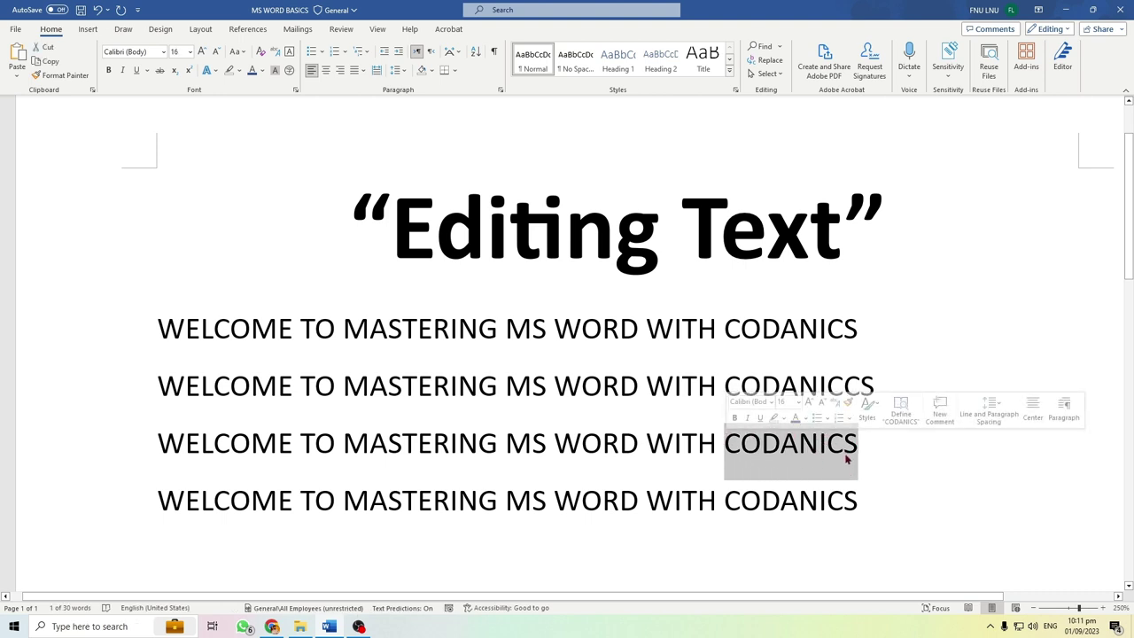
{"action": "left_click", "coordinate": [854, 454]}
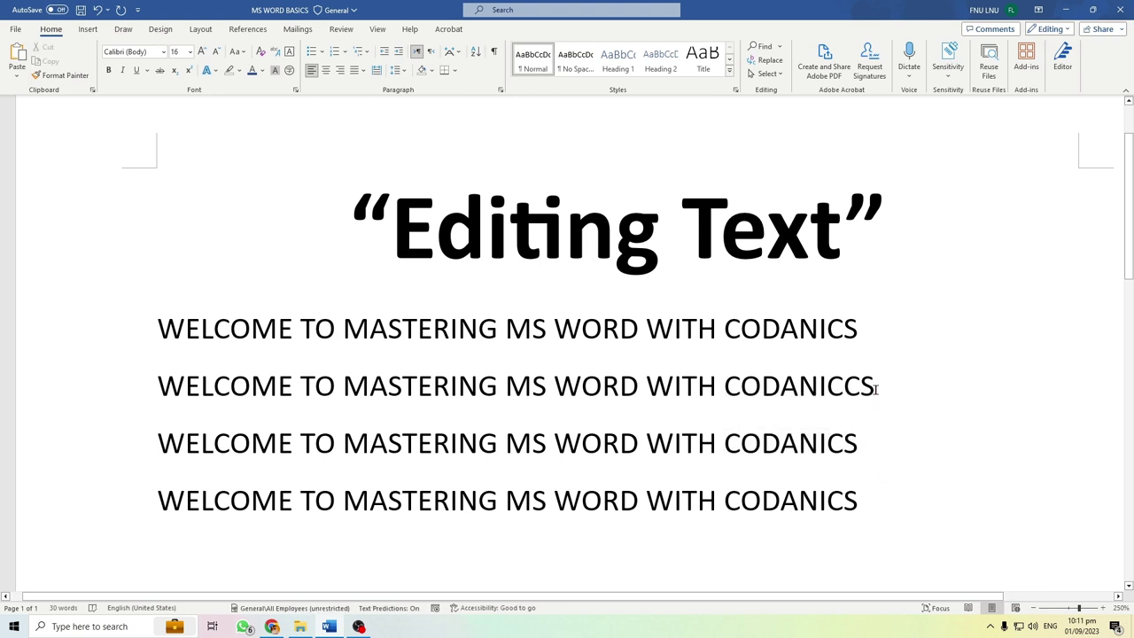
{"action": "key", "text": "ctrl+h"}
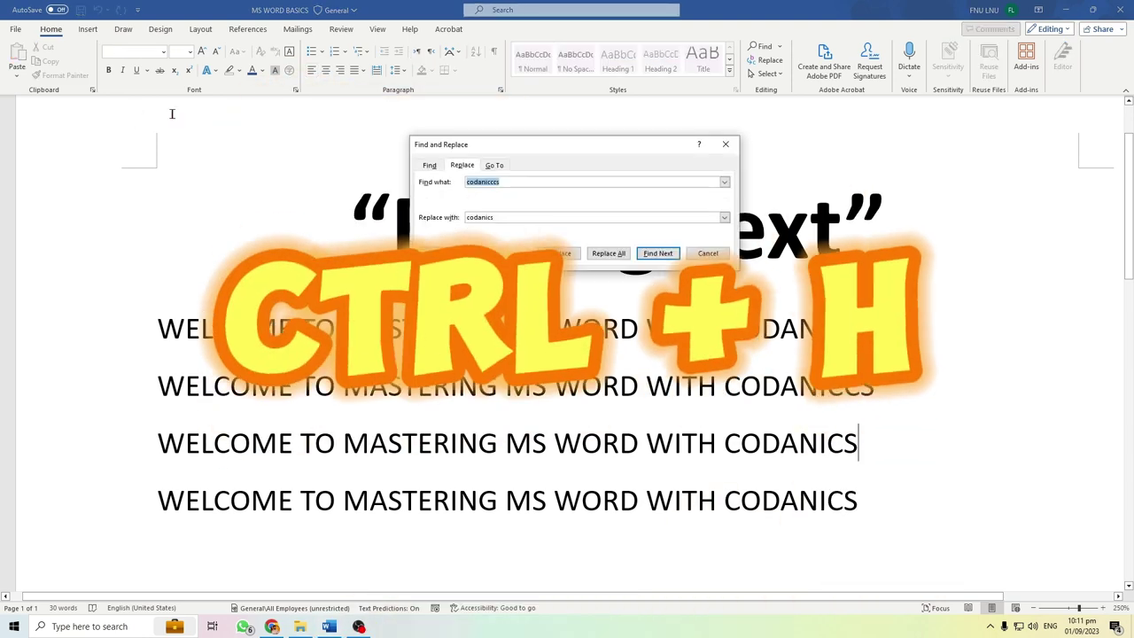
{"action": "left_click_drag", "start_coordinate": [556, 144], "coordinate": [550, 205]}
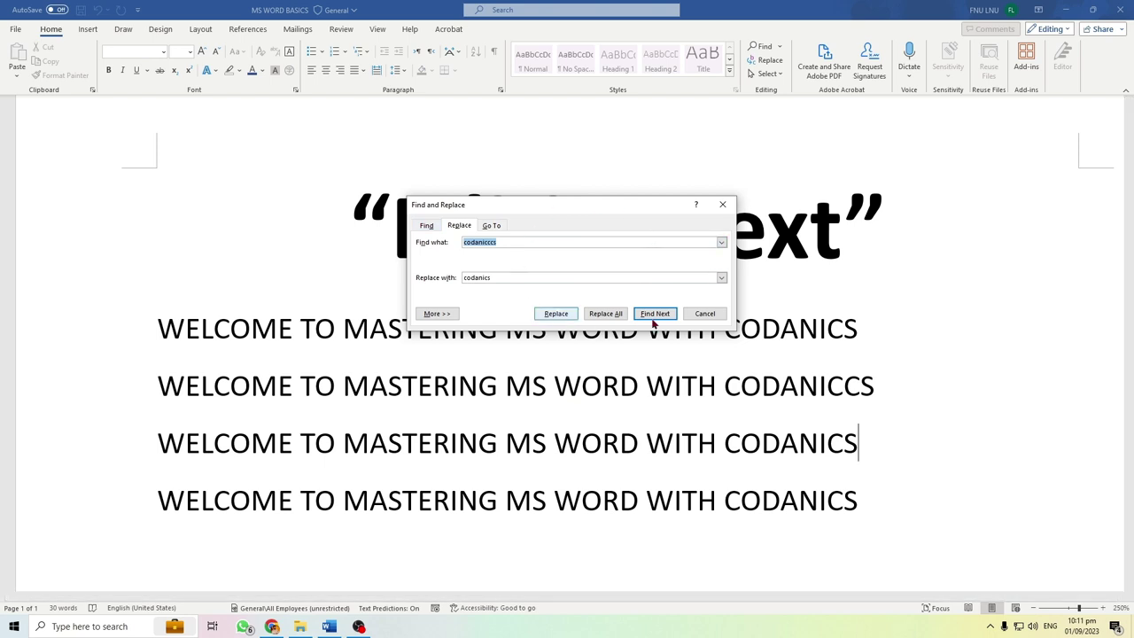
{"action": "left_click", "coordinate": [503, 243]}
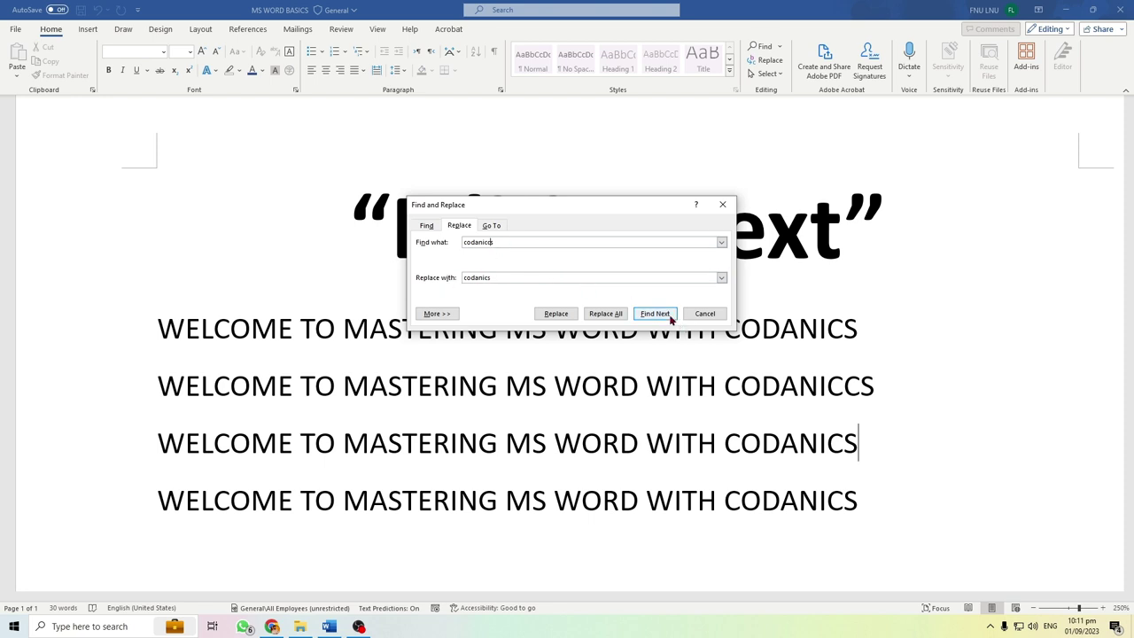
{"action": "left_click", "coordinate": [605, 314]}
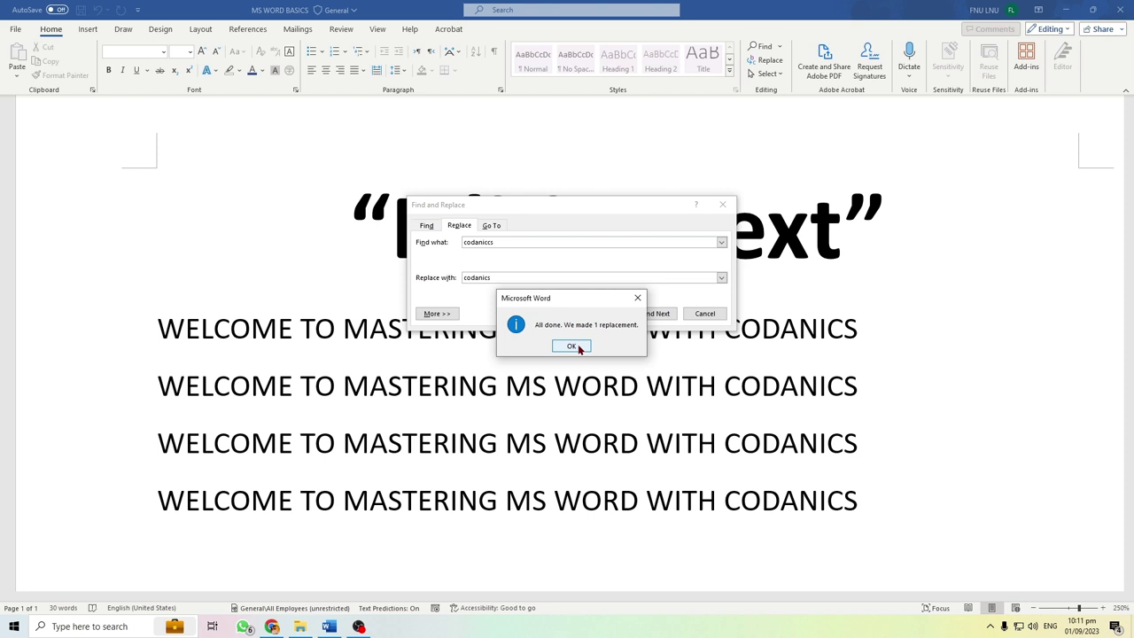
{"action": "left_click", "coordinate": [577, 348]}
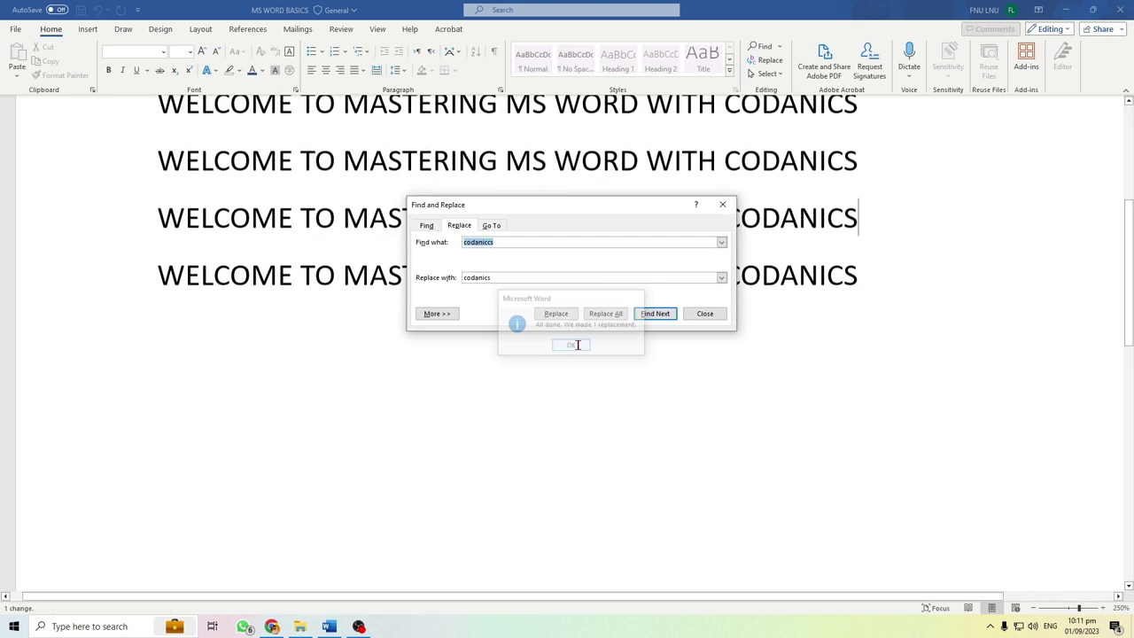
{"action": "left_click", "coordinate": [700, 312]}
{"action": "scroll", "coordinate": [760, 292], "scroll_direction": "up", "scroll_amount": 3}
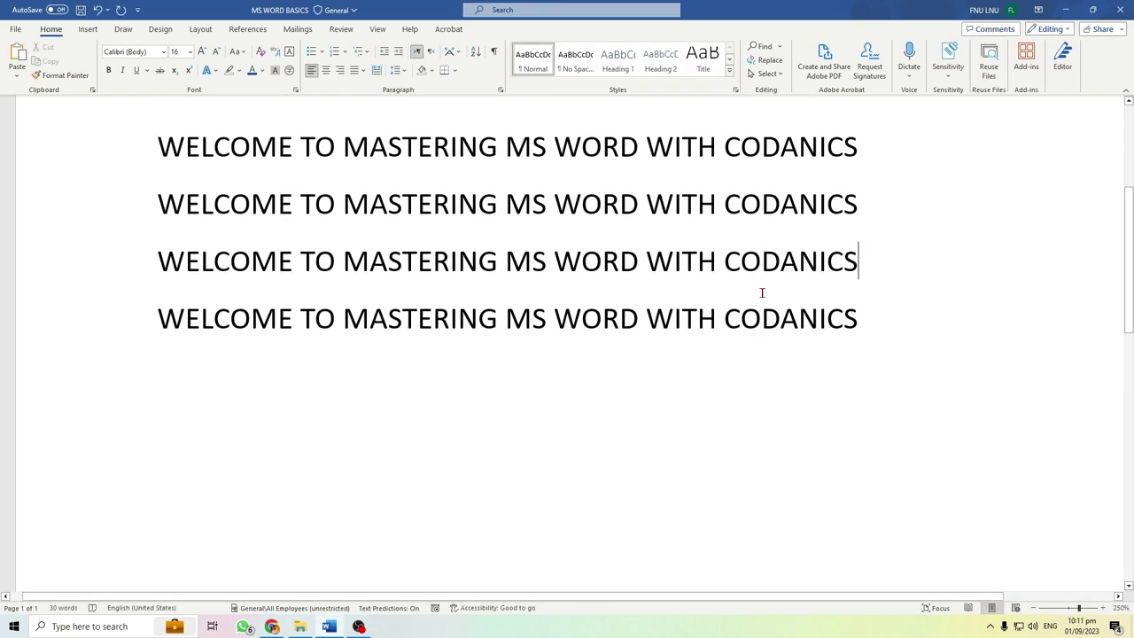
{"action": "scroll", "coordinate": [765, 257], "scroll_direction": "up", "scroll_amount": 2}
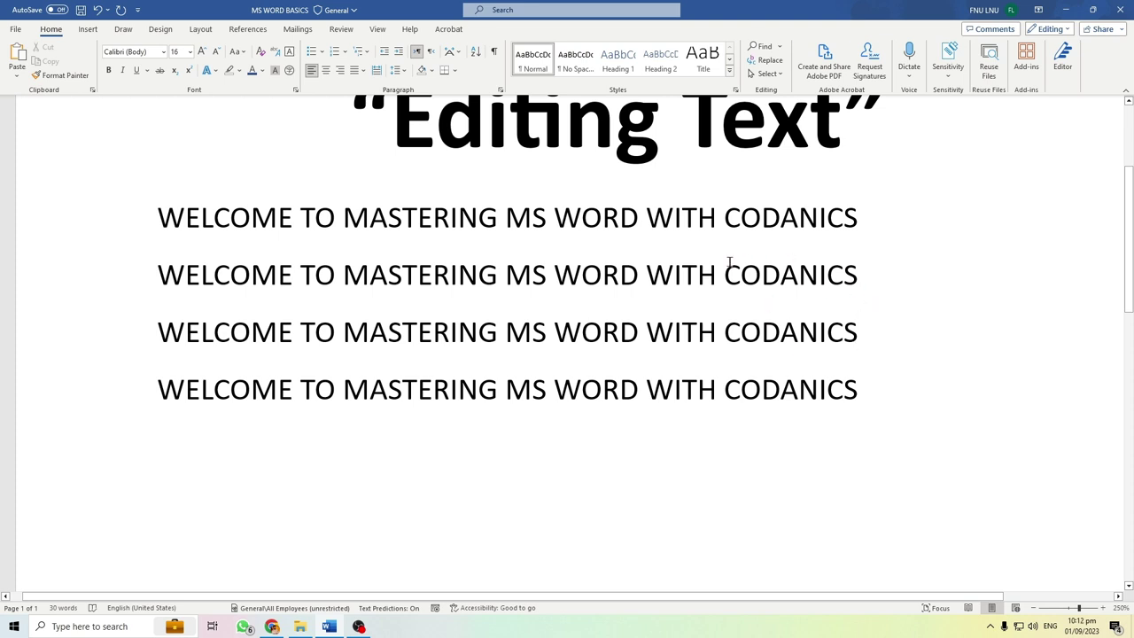
{"action": "scroll", "coordinate": [704, 343], "scroll_direction": "up", "scroll_amount": 1}
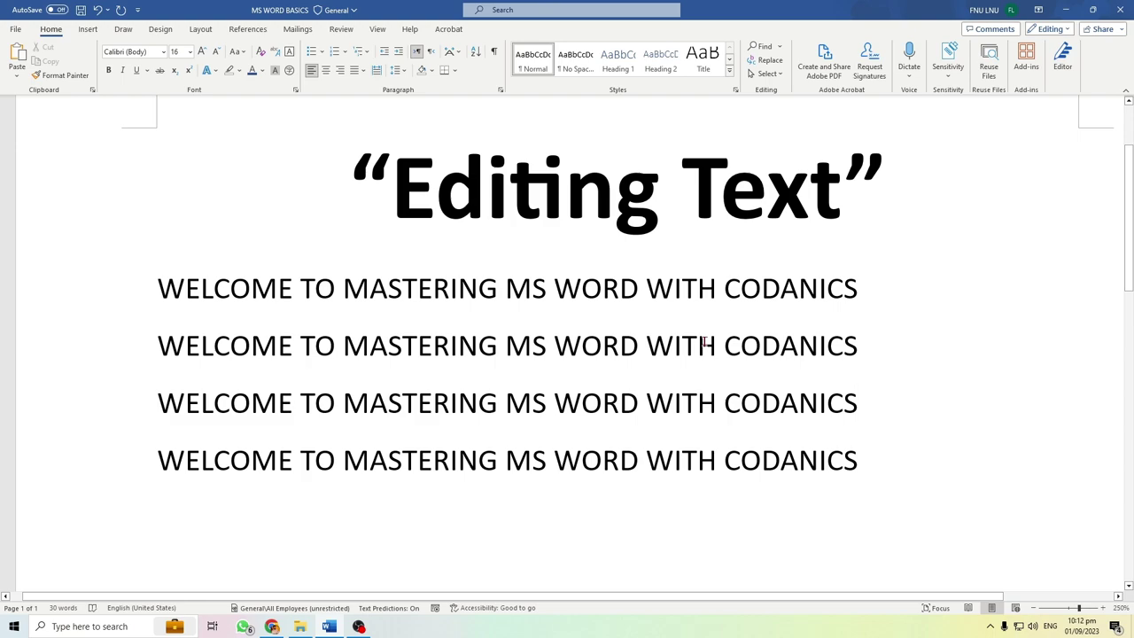